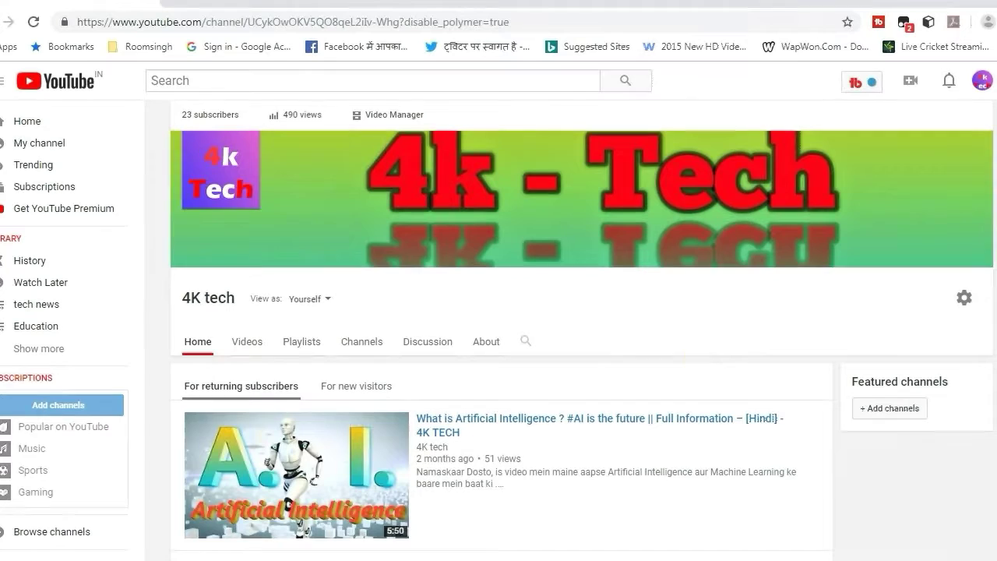
Open the advanced channel settings for the 4K tech channel from its YouTube Studio settings
scroll(582, 327, down, 4)
scroll(582, 327, up, 4)
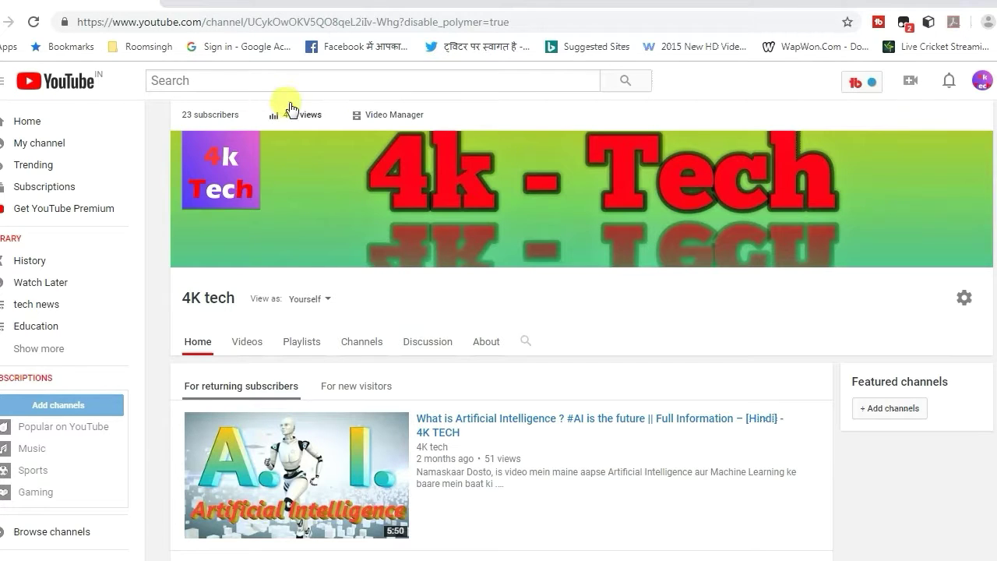
click(382, 116)
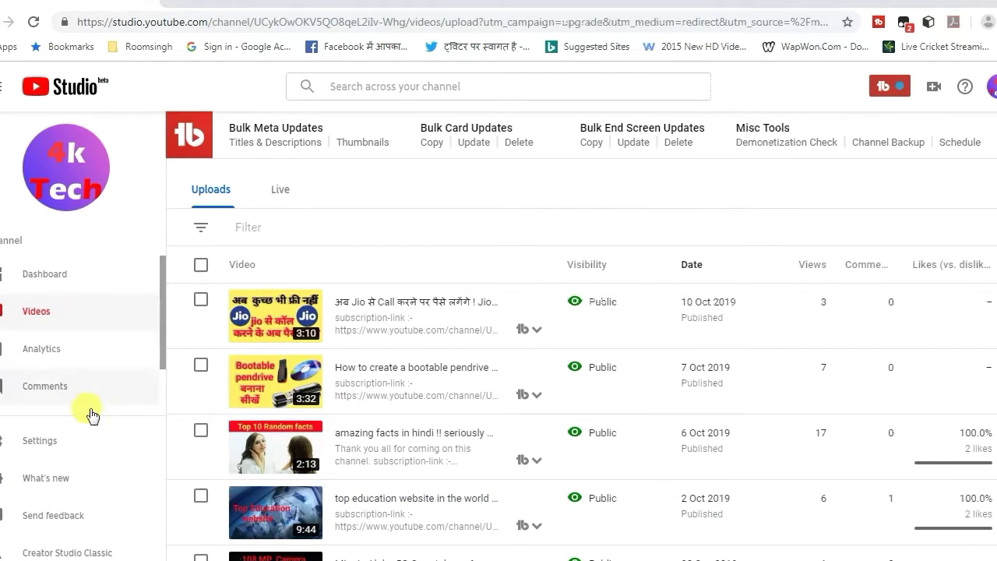
click(45, 441)
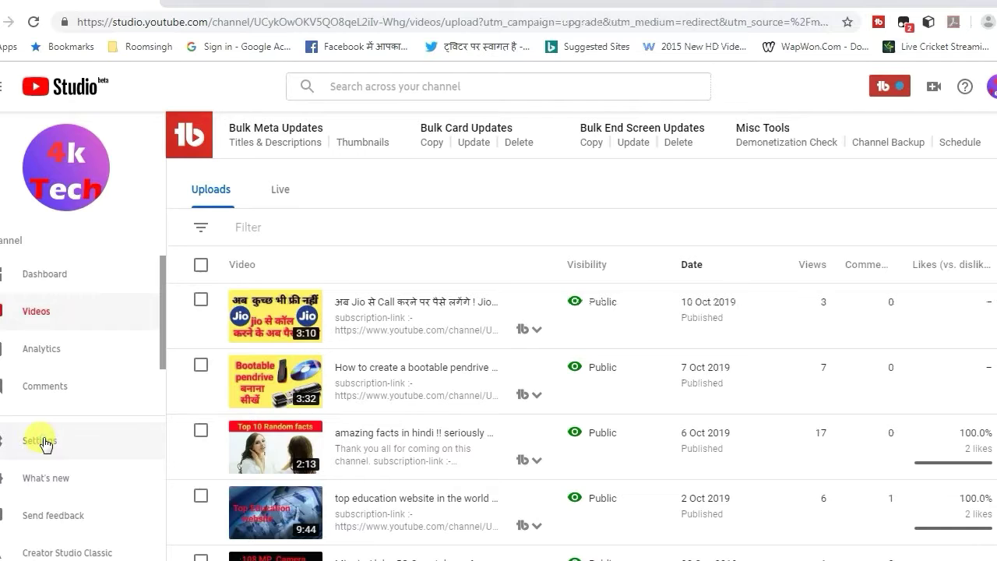
click(177, 327)
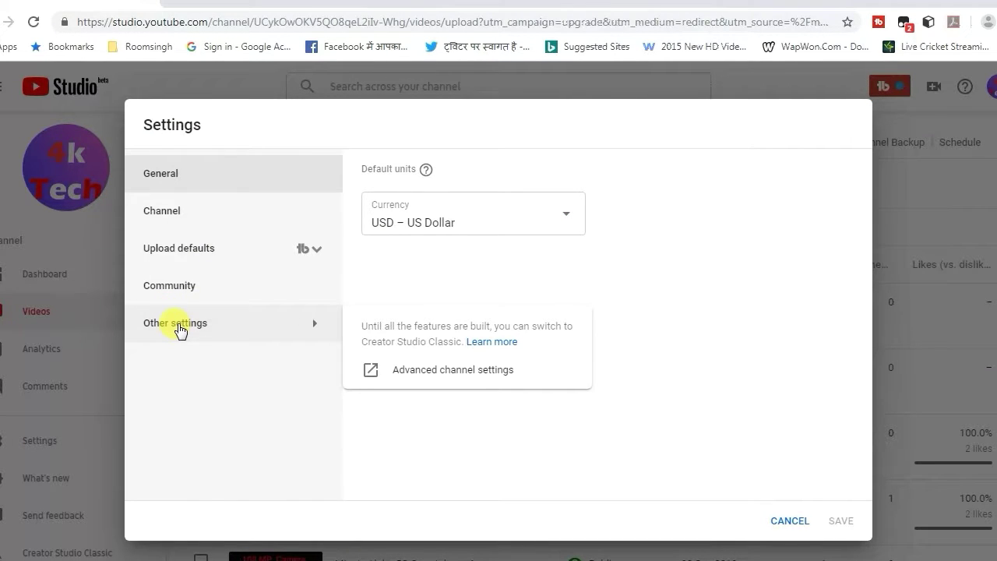
click(437, 377)
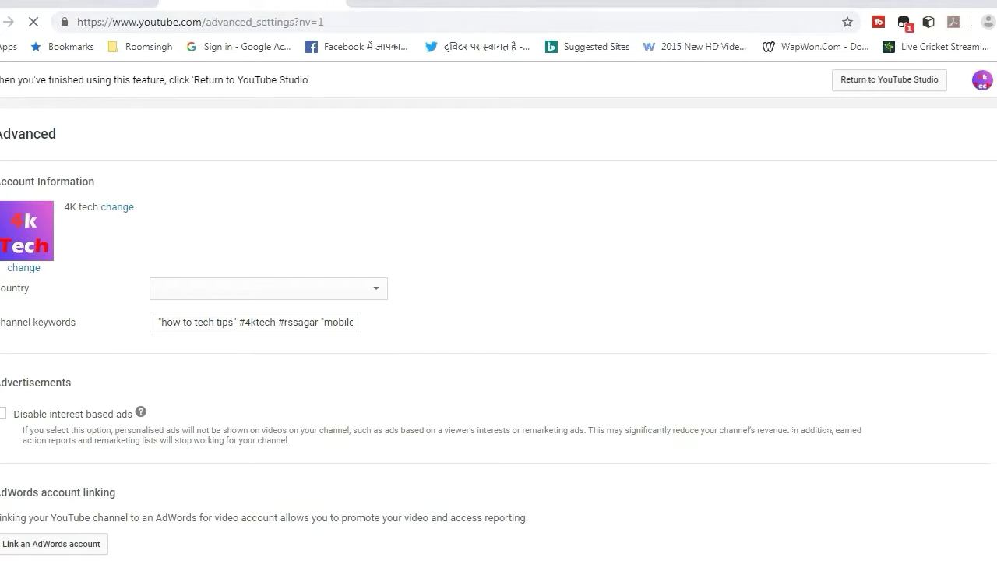
Find the Google Analytics property tracking ID field on the advanced settings page and place the cursor in it
scroll(498, 327, down, 10)
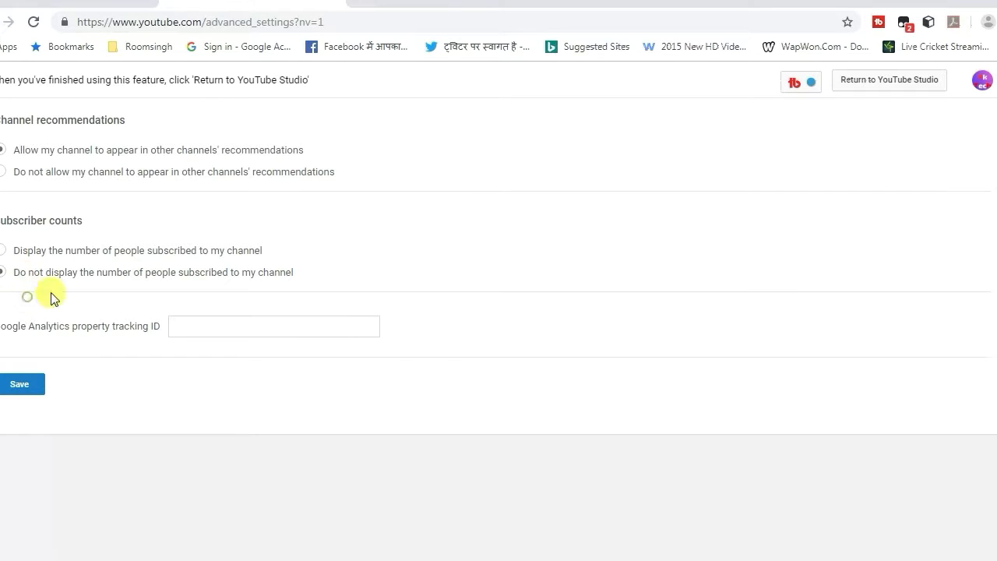
click(233, 327)
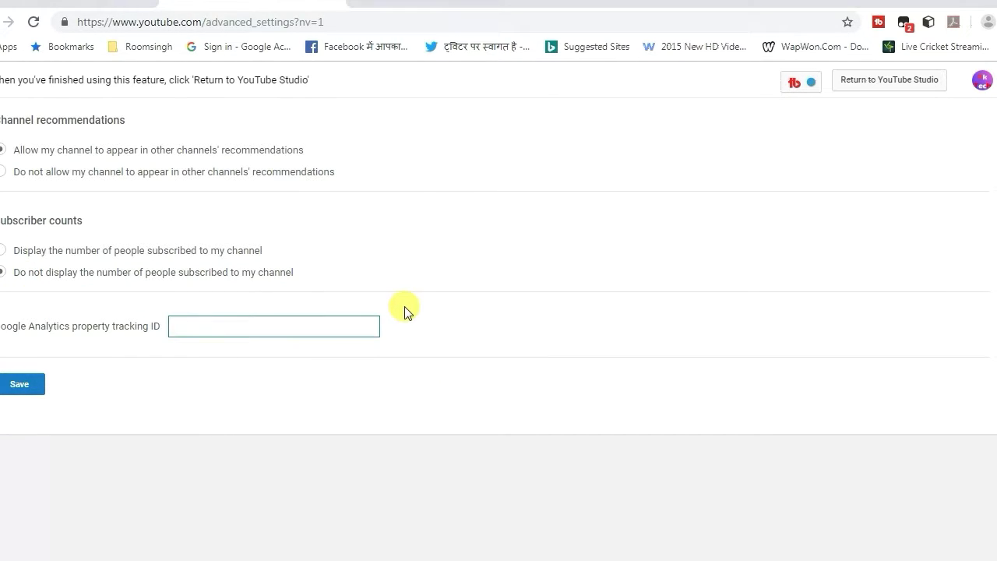
click(165, 339)
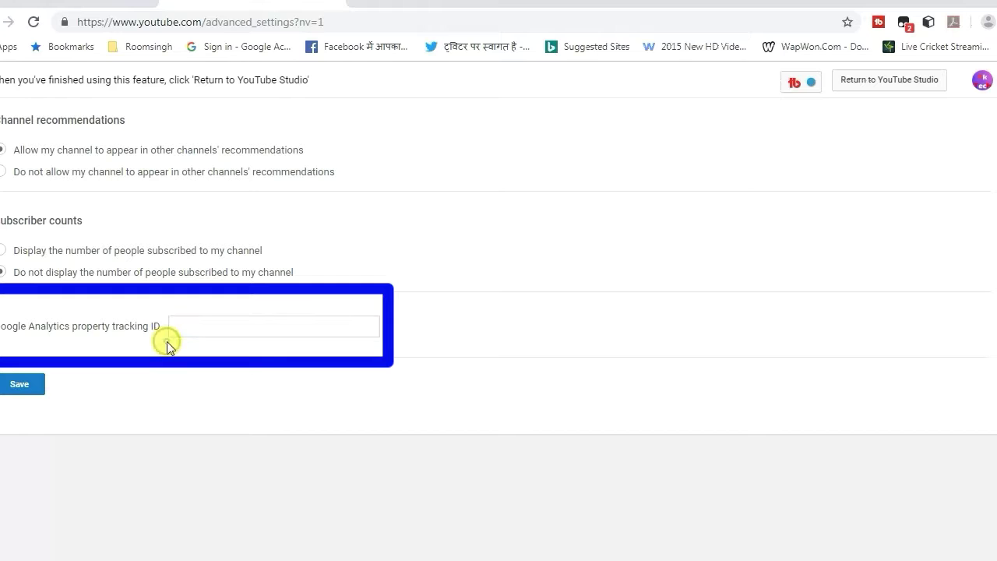
click(180, 329)
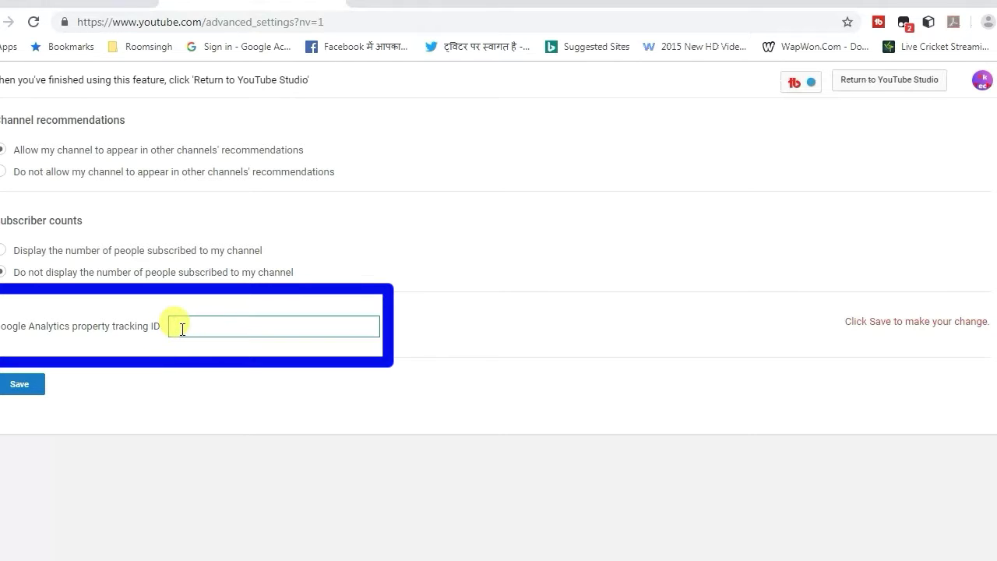
click(190, 376)
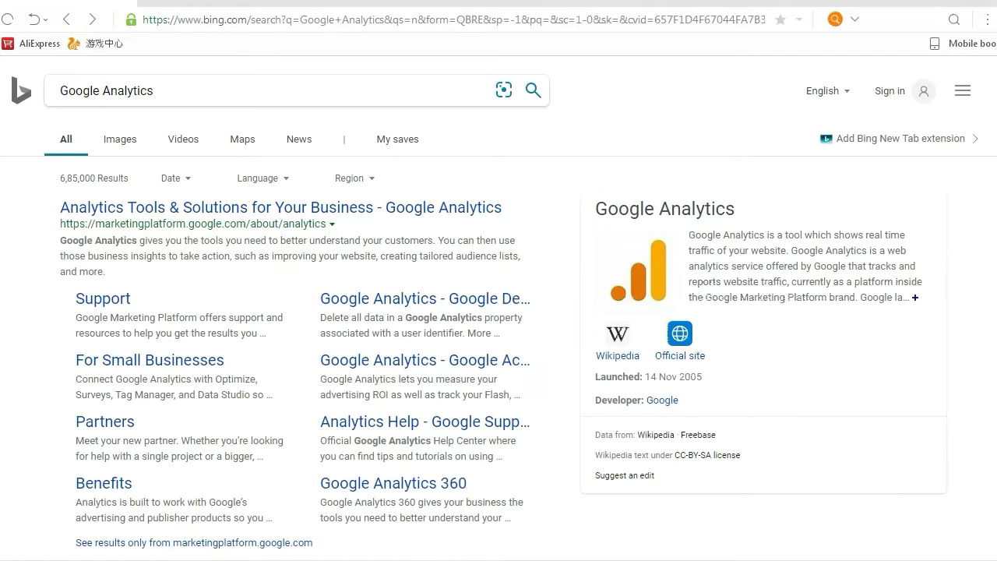
In the other browser, open analytics.google.com from the Bing results and sign in with the account's e-mail and password
scroll(699, 94, down, 1)
scroll(698, 93, up, 1)
scroll(699, 93, down, 2)
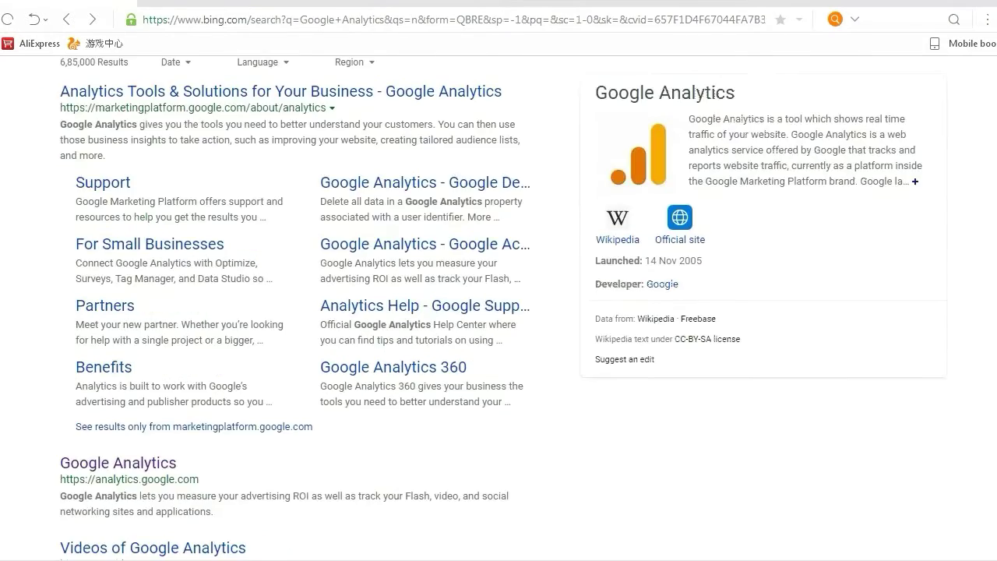
scroll(699, 93, down, 3)
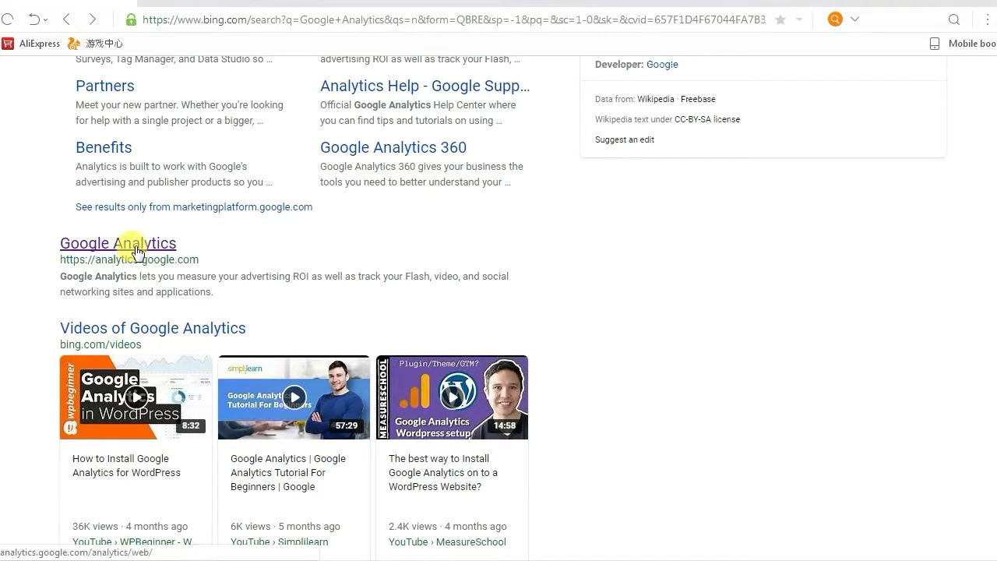
click(136, 246)
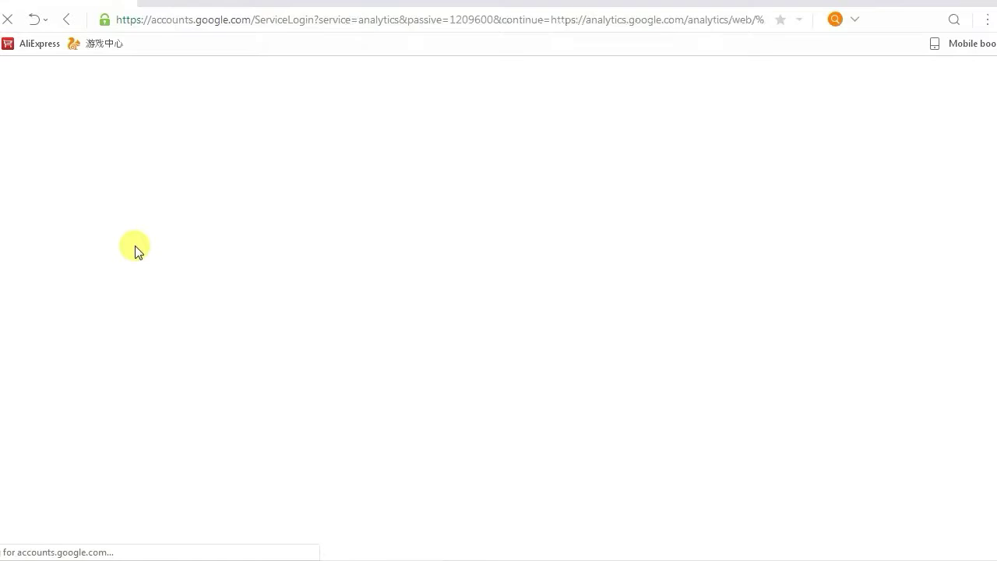
click(608, 427)
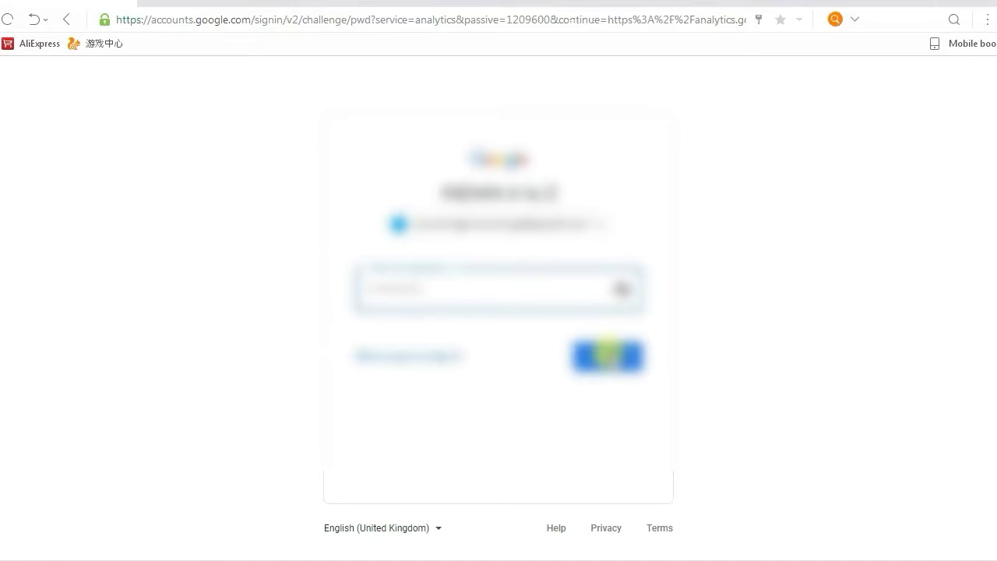
click(610, 355)
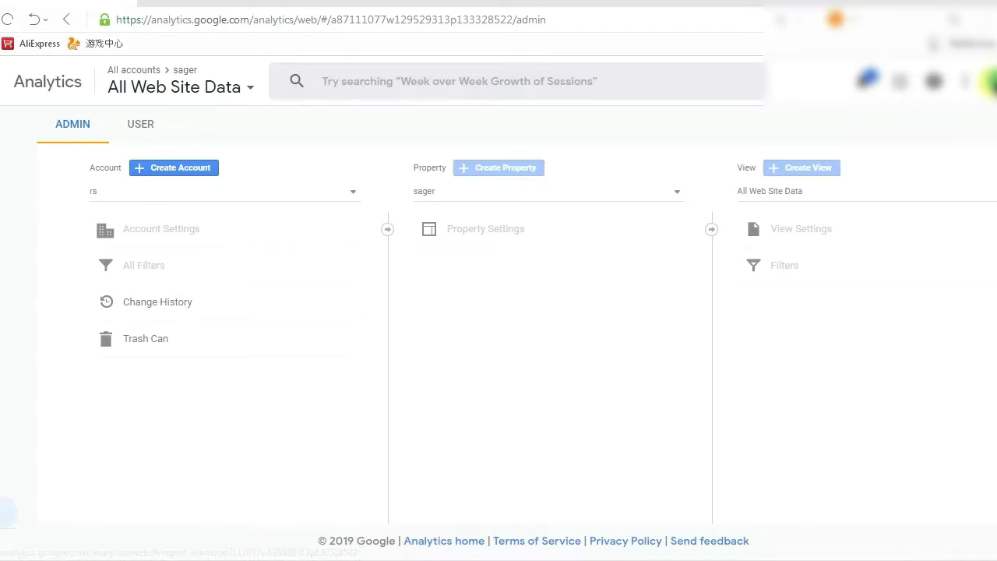
Start a new Analytics account named "4k tech" with all data sharing options enabled and complete the account setup stage
click(989, 81)
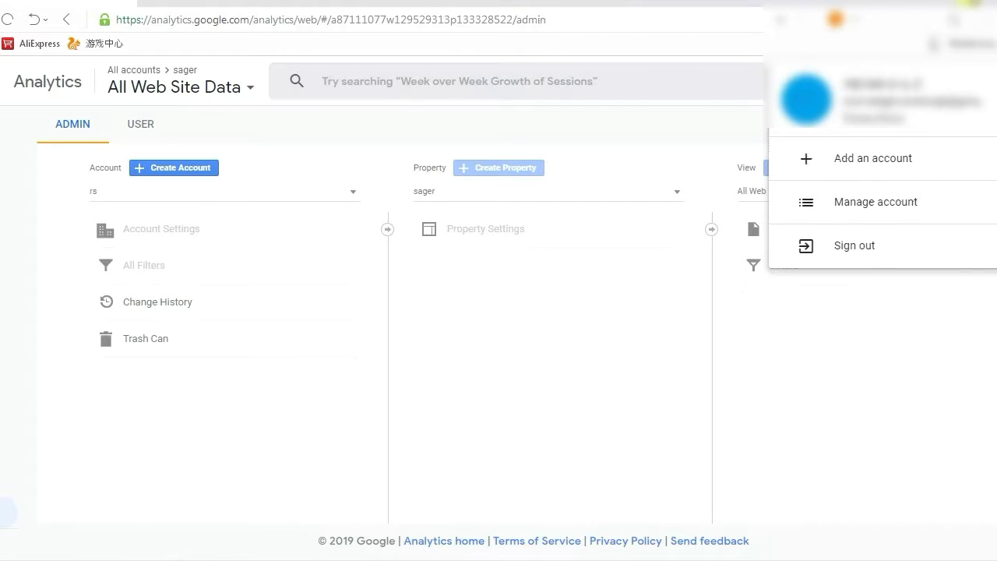
click(170, 170)
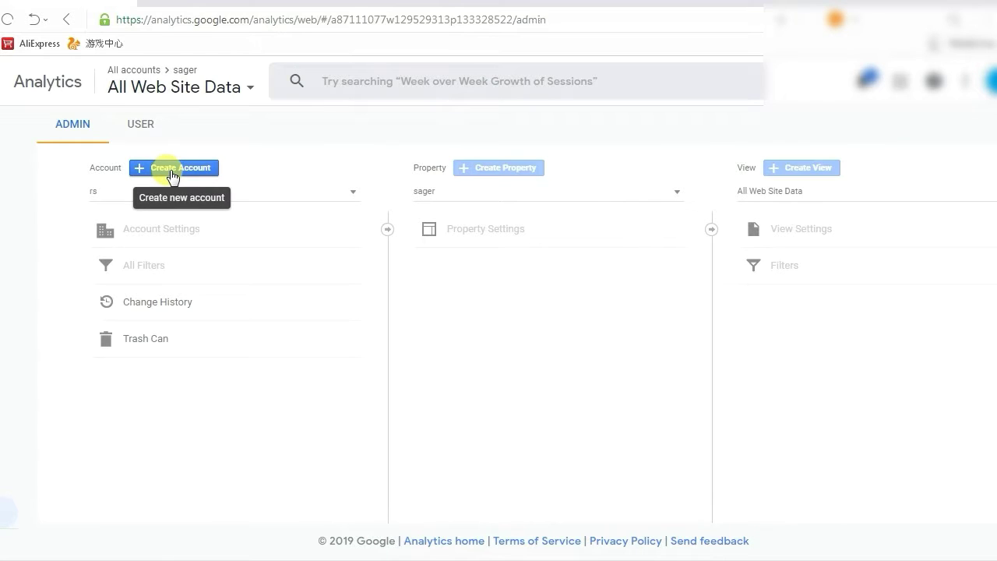
click(172, 170)
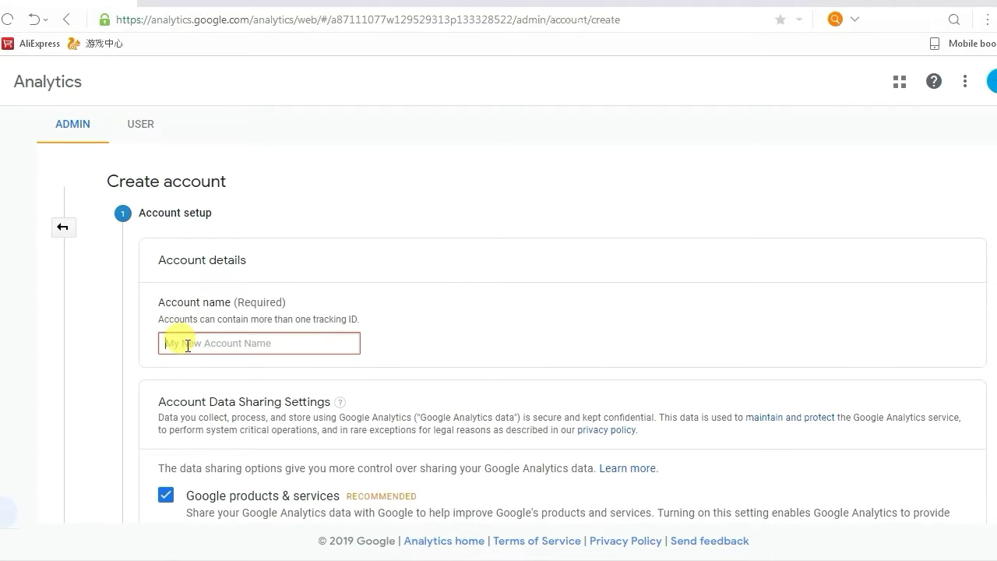
text(4k )
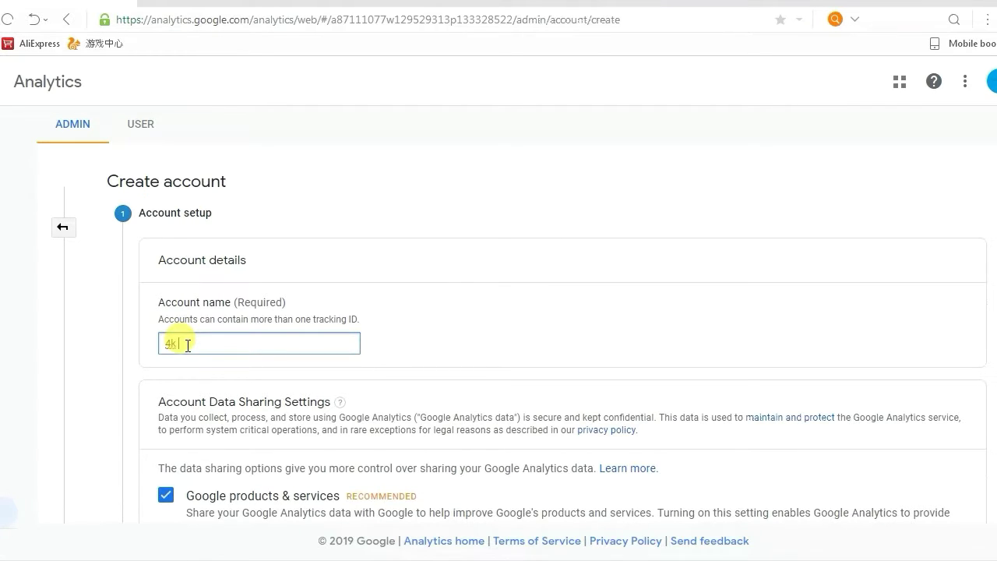
text(tech)
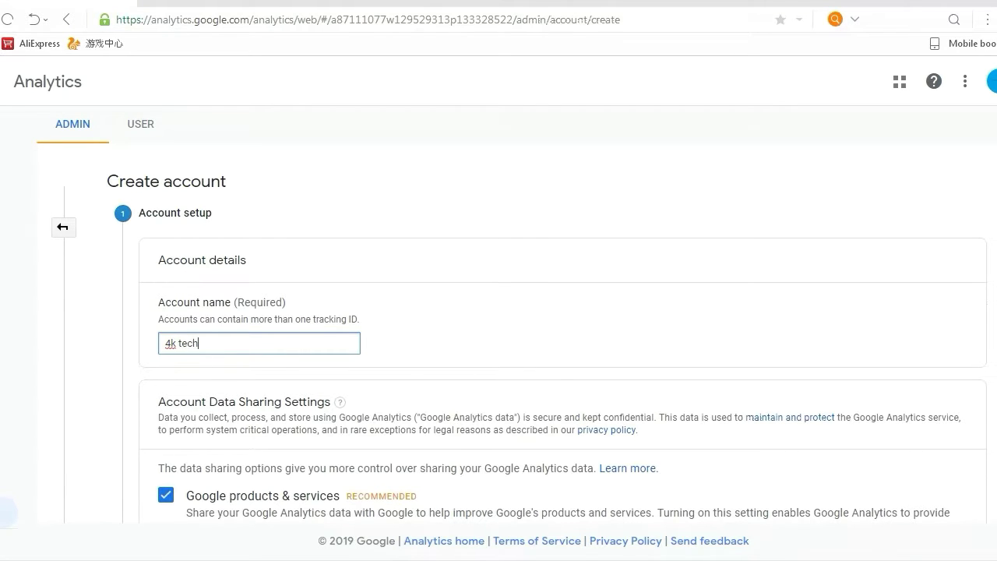
scroll(561, 335, down, 5)
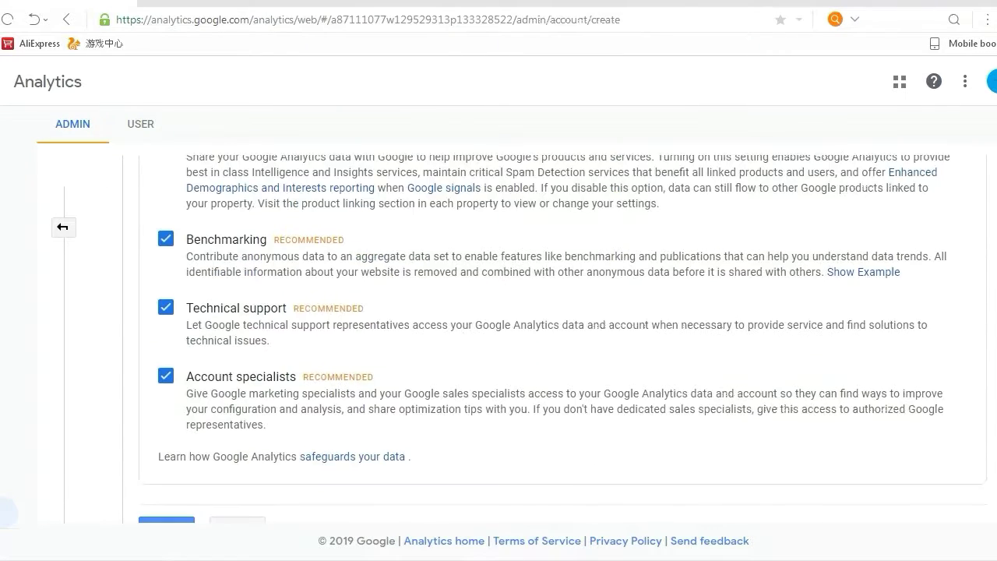
scroll(561, 335, down, 2)
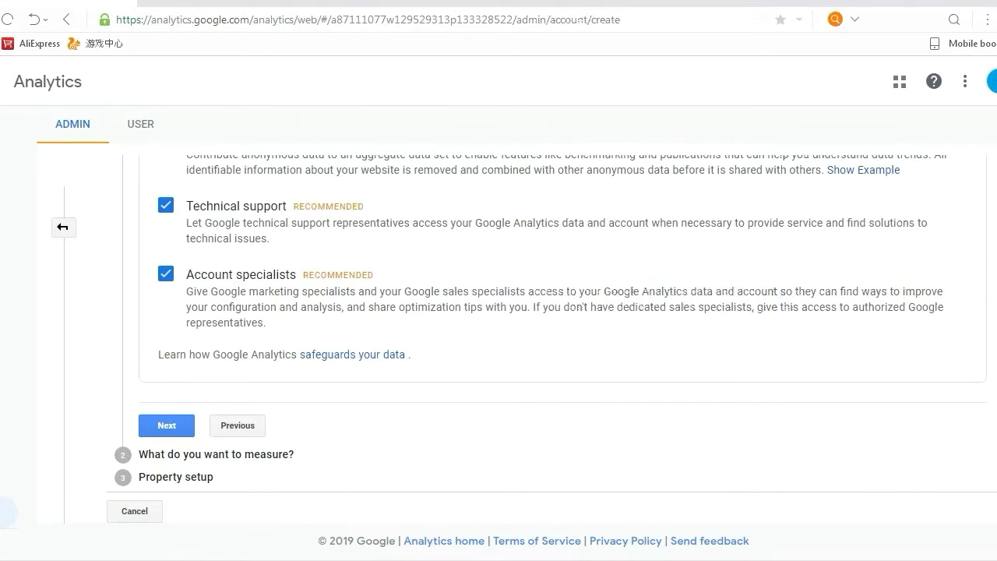
click(165, 430)
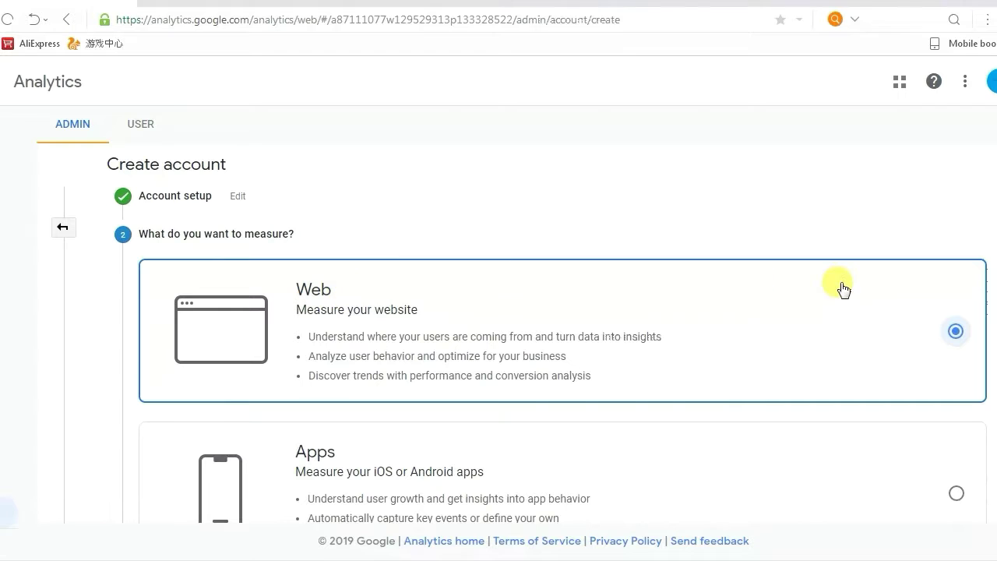
Keep Web as what the new account measures and continue to the property setup
scroll(560, 335, down, 2)
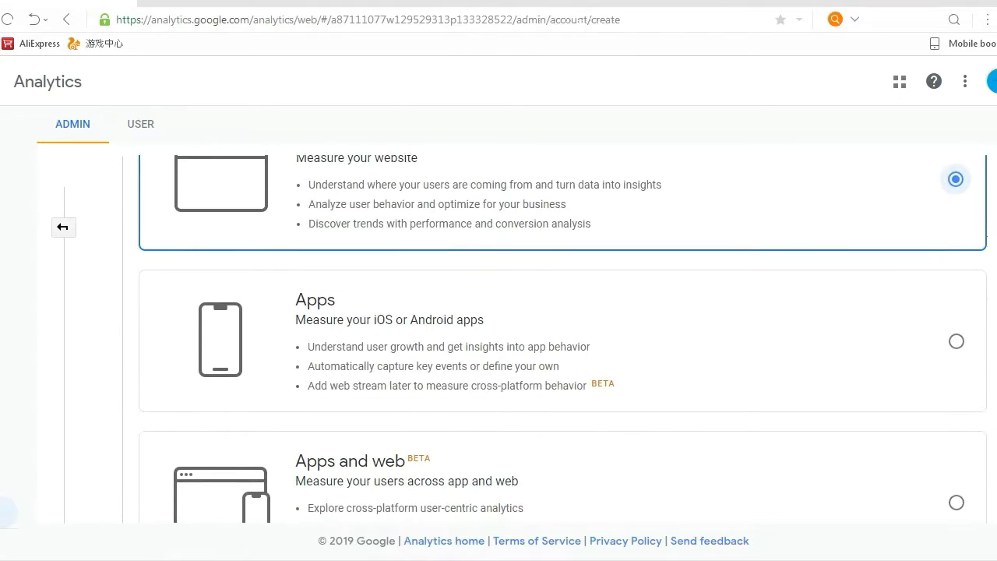
scroll(561, 335, down, 3)
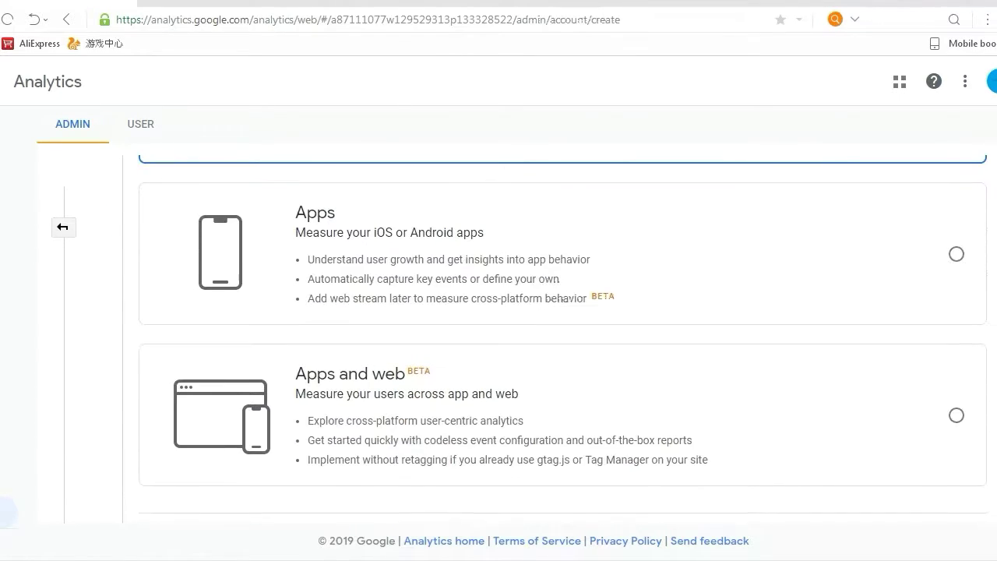
scroll(560, 335, down, 1)
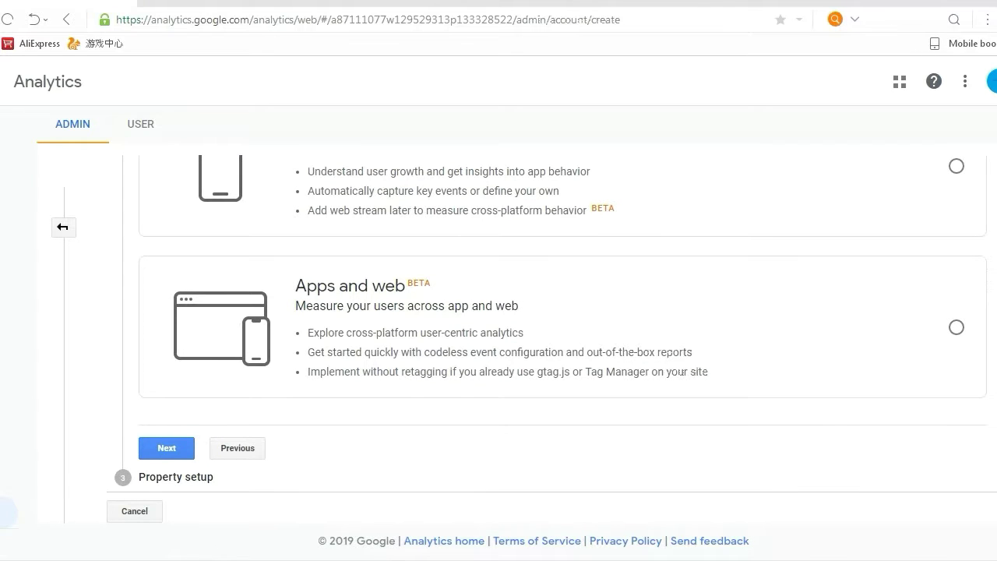
click(164, 448)
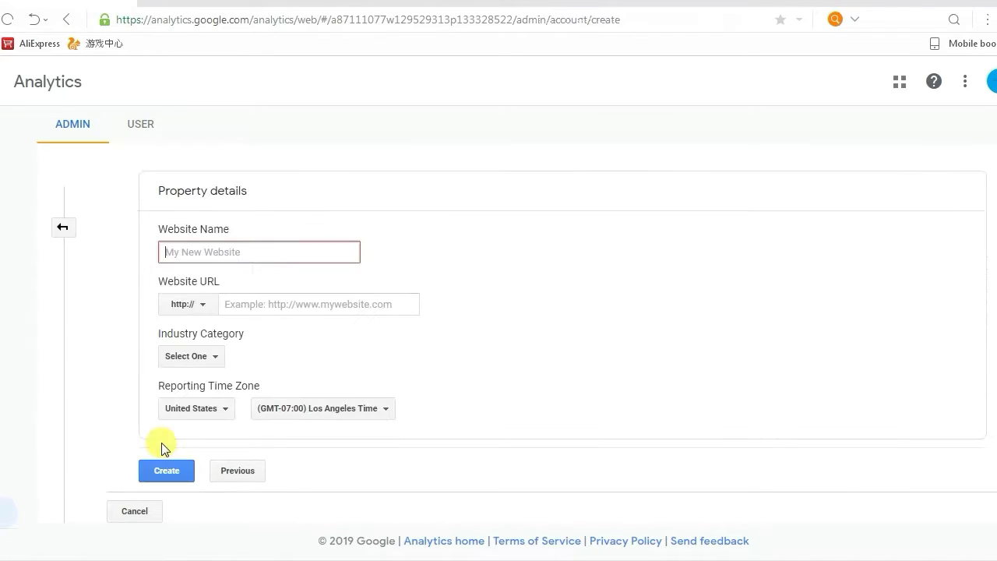
Enter "4k tech" as the website name in the property details
click(204, 252)
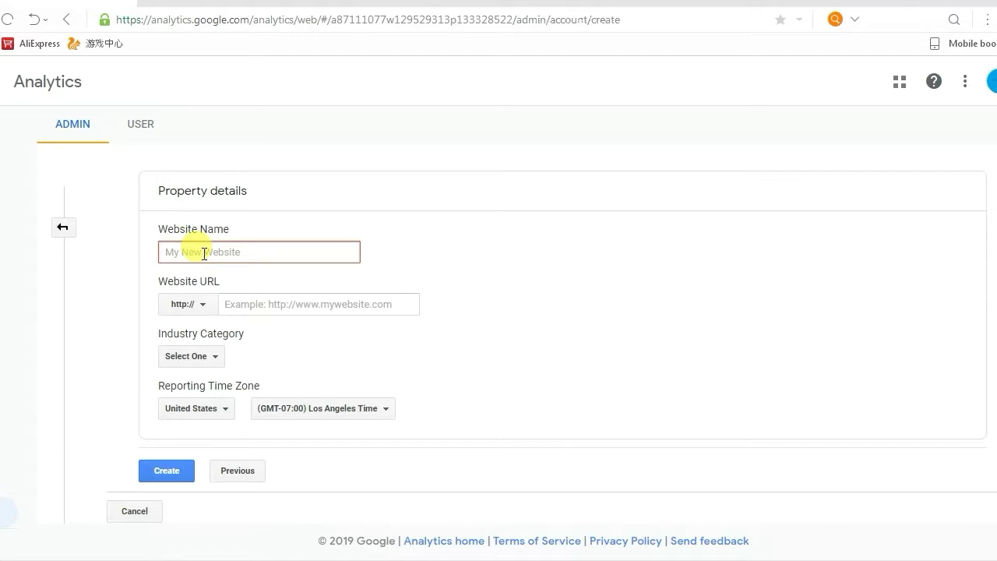
text(4k)
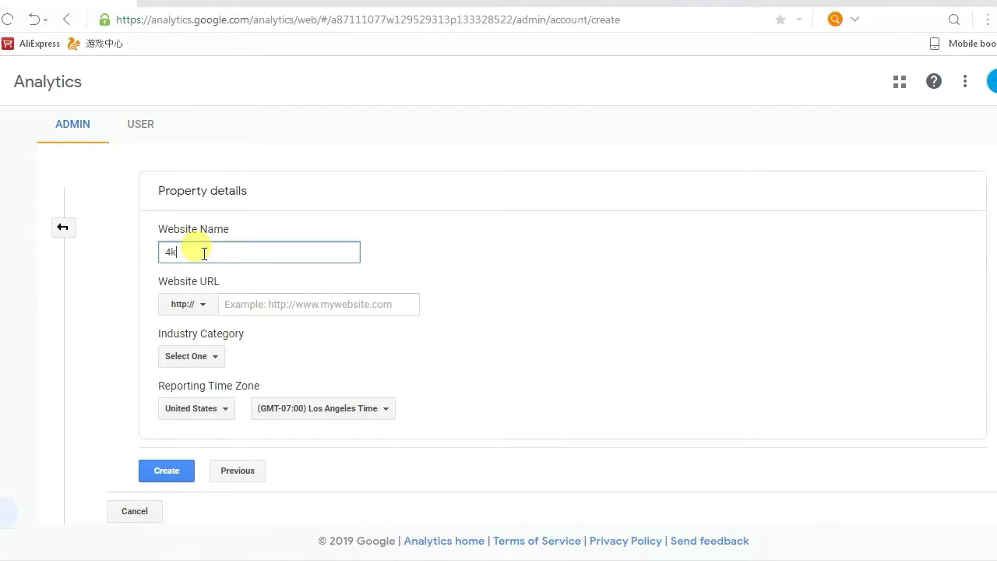
text( tech)
click(261, 309)
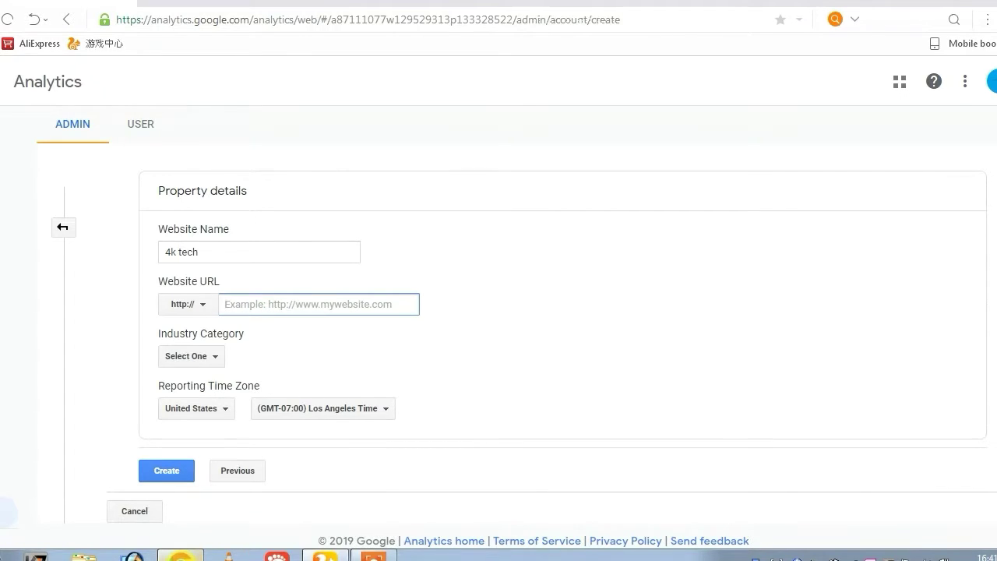
click(181, 556)
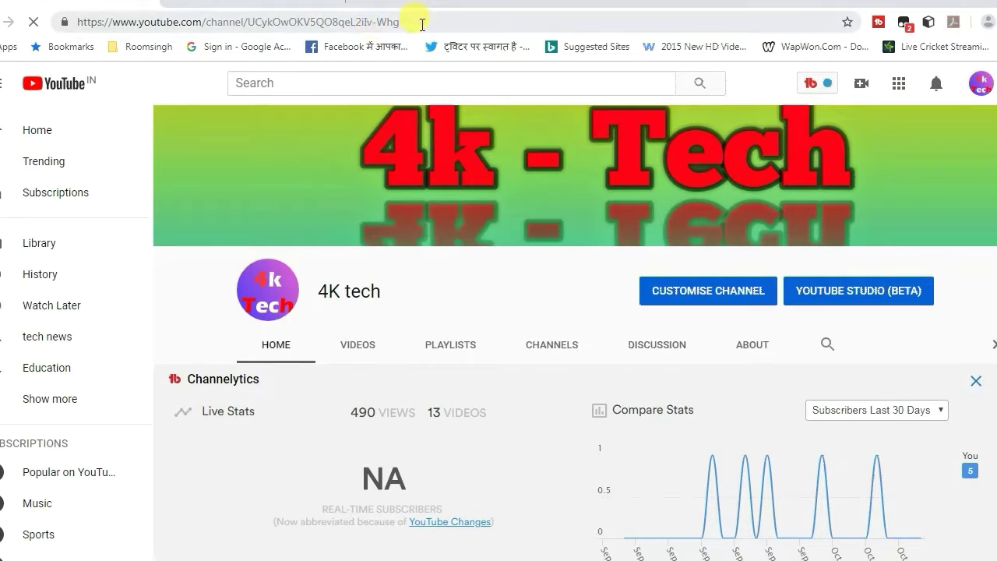
drag(408, 23, 115, 21)
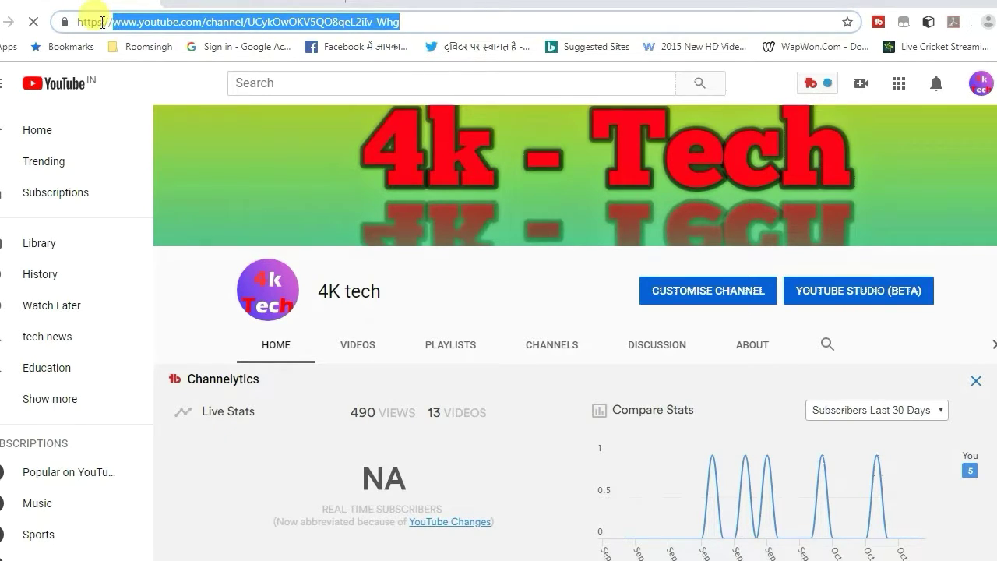
click(84, 23)
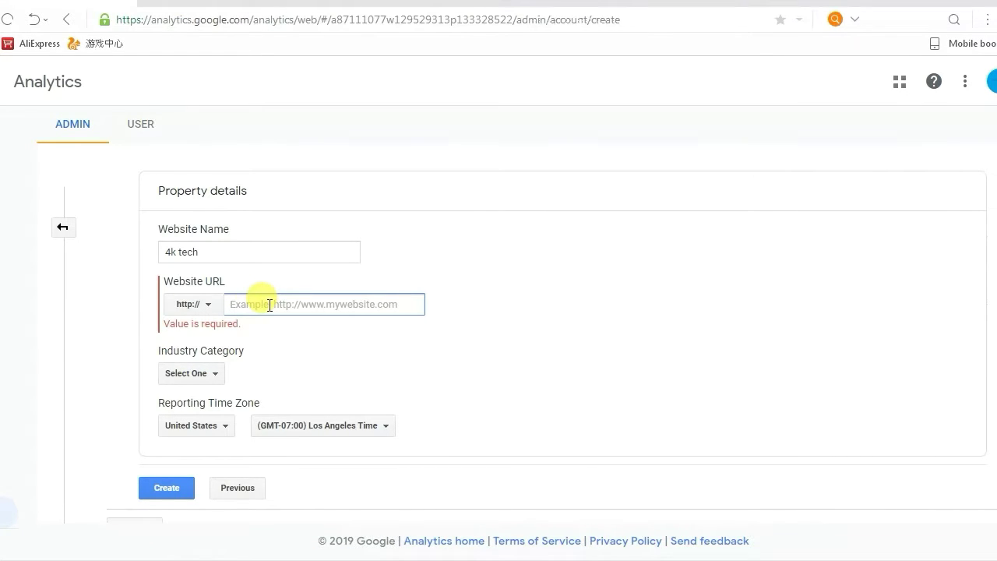
text(www.youtube.com/channel/UCykOwOKV5Q0BgeL2In-Whg)
click(206, 308)
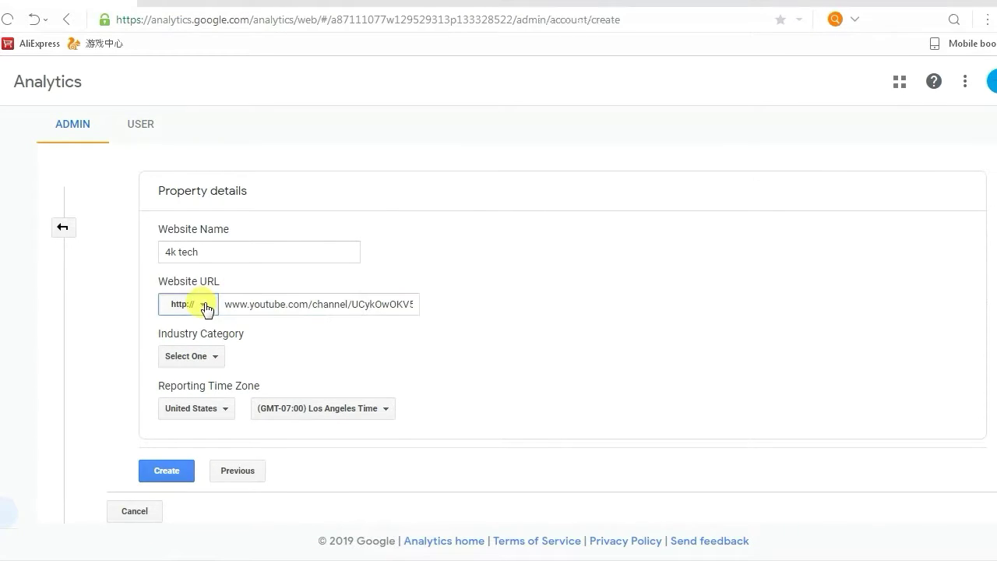
click(200, 358)
Set the property's industry category to Internet and Telecom
click(216, 359)
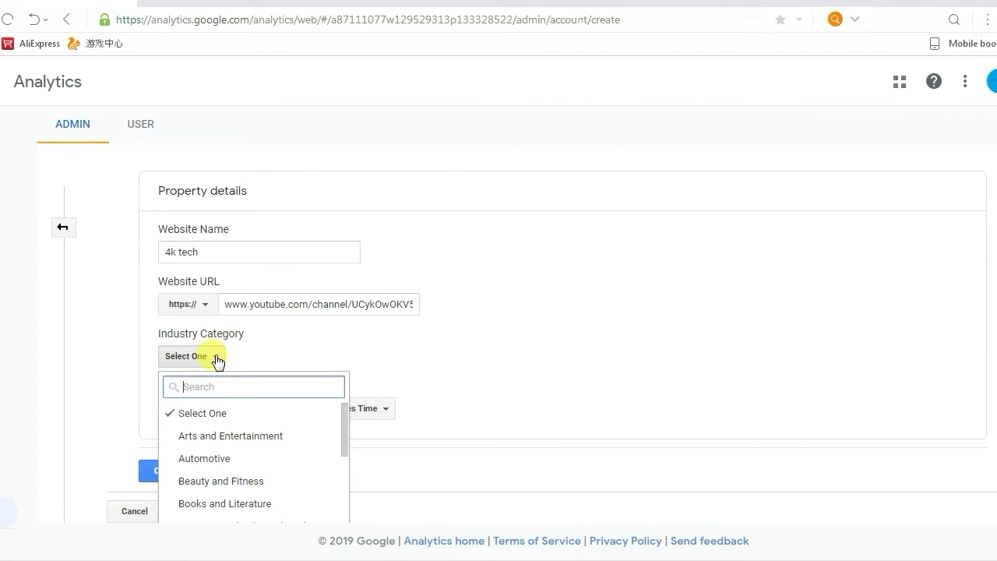
drag(344, 429, 343, 493)
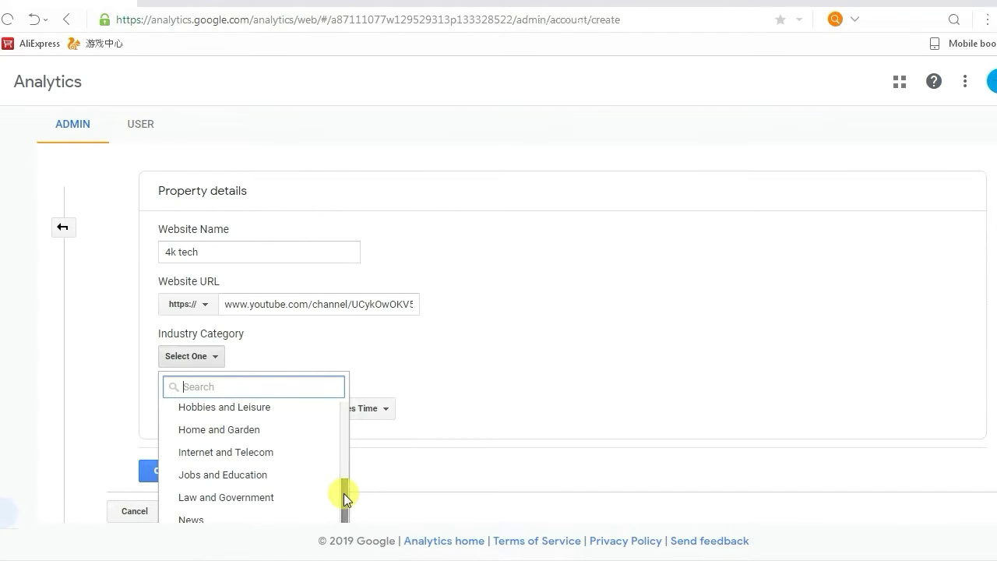
click(260, 455)
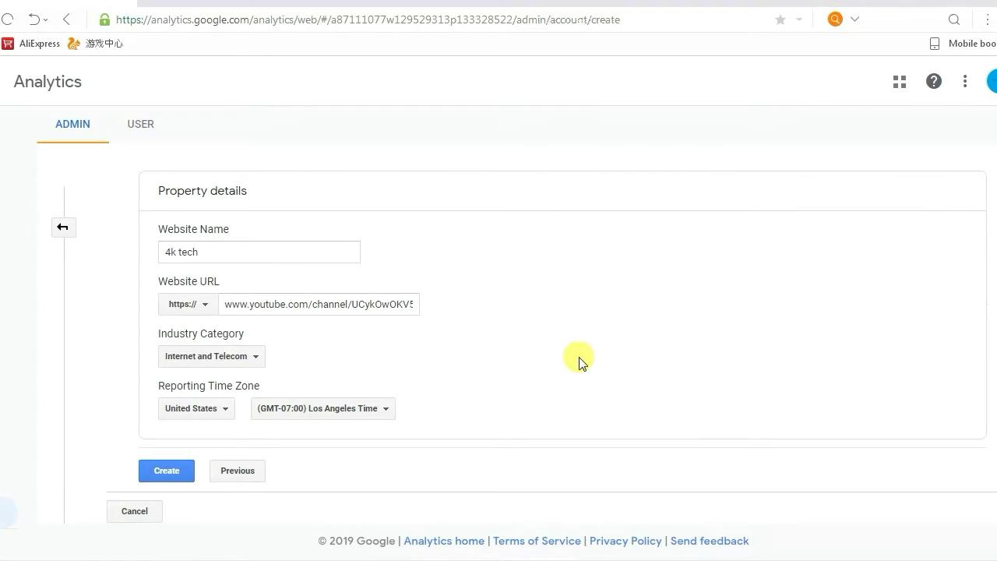
Set the reporting time zone country to India and submit the property for creation
click(216, 416)
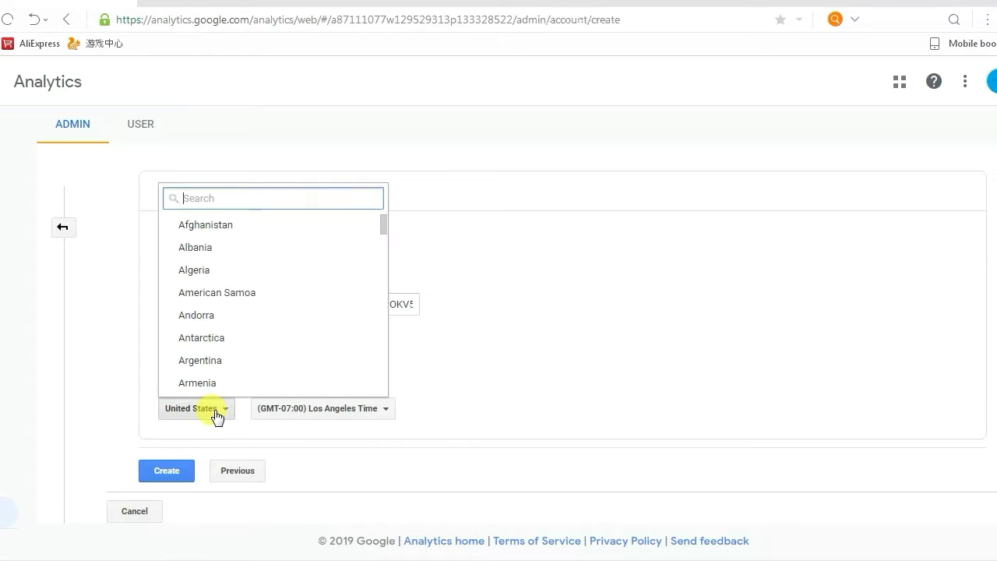
text(india)
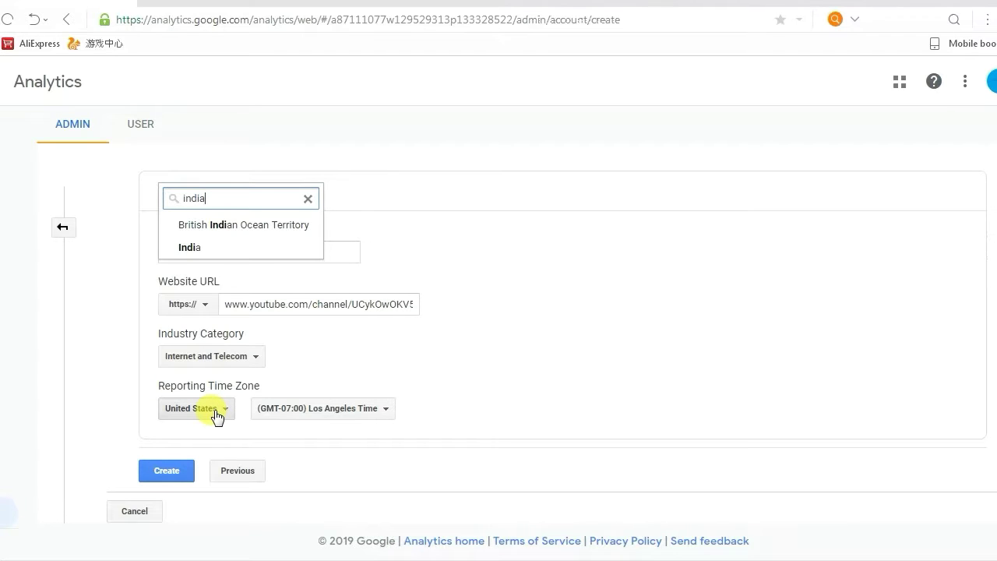
click(197, 248)
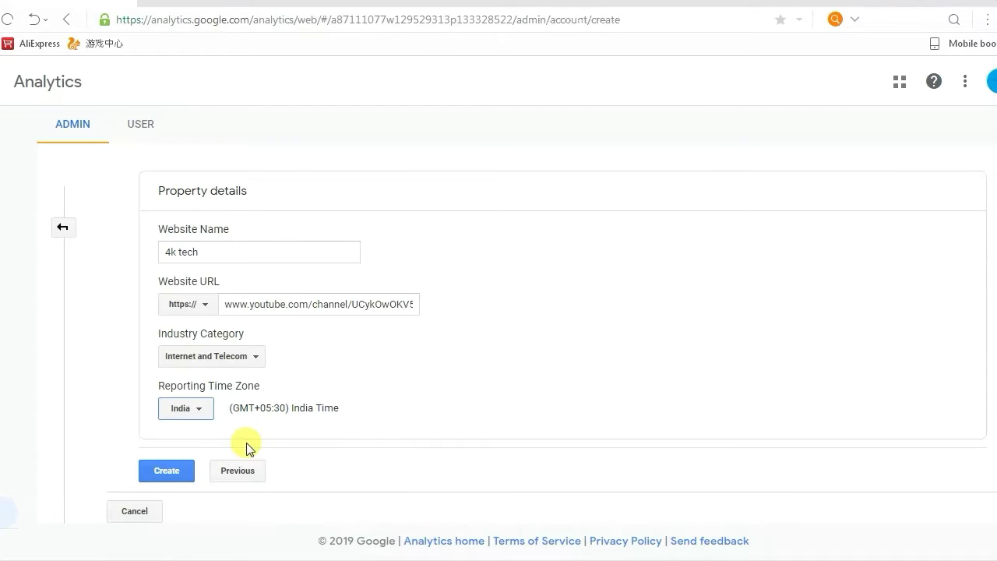
click(167, 472)
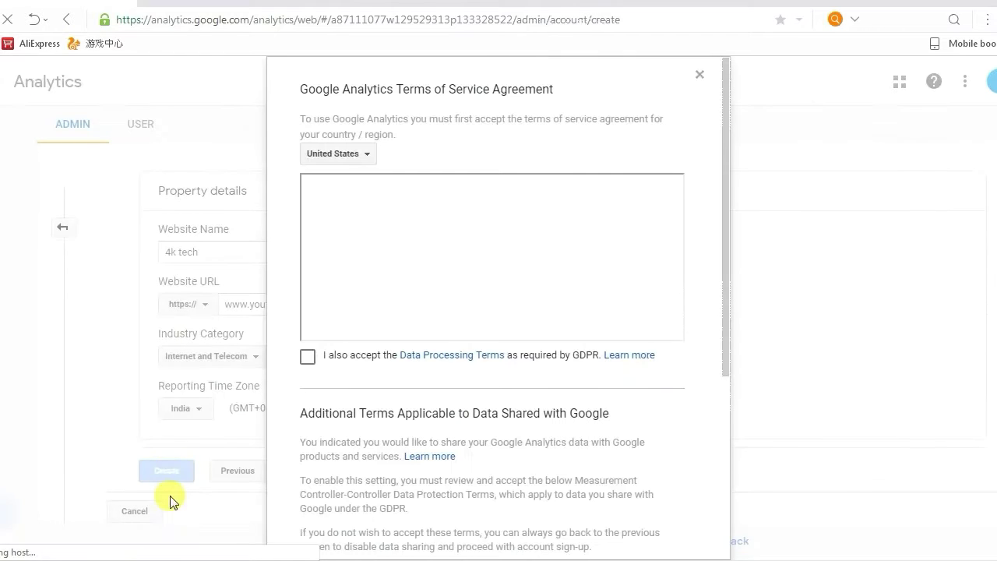
Choose India as the country for the Google Analytics Terms of Service Agreement
click(370, 158)
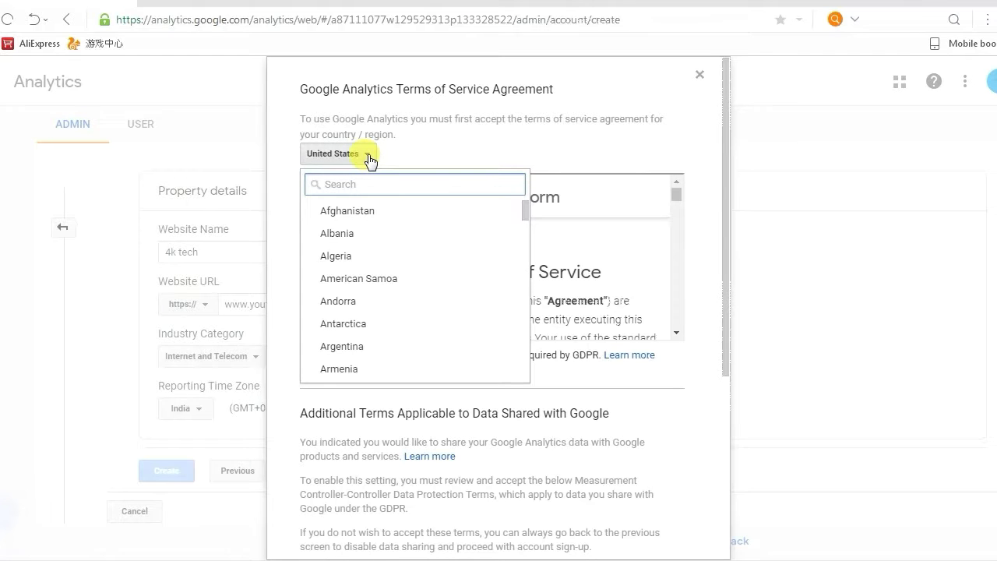
text(Ind)
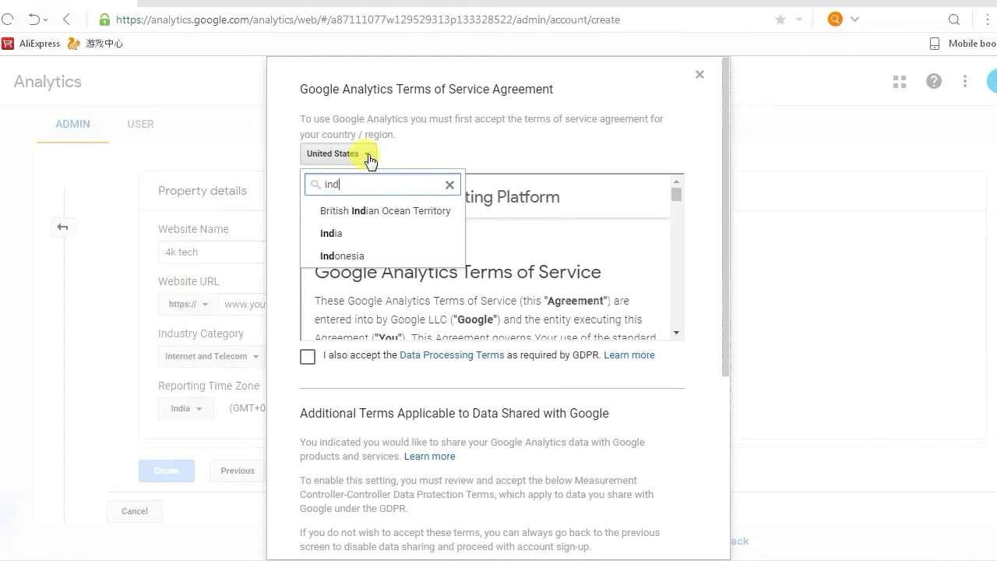
click(333, 234)
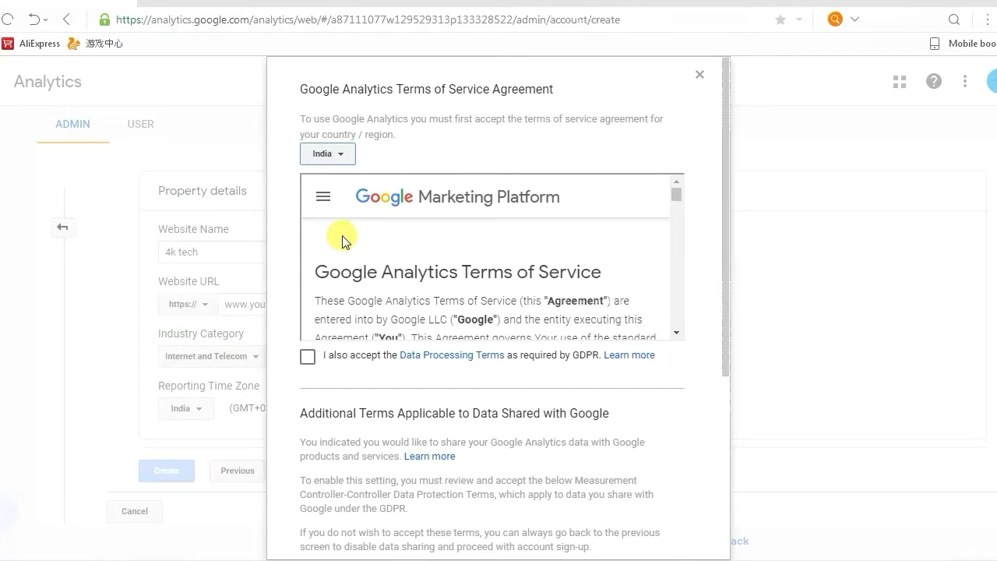
Accept the GDPR Data Processing Terms and the Measurement Controller-Controller Data Protection Terms, then finish creating the property
click(307, 357)
drag(675, 195, 676, 349)
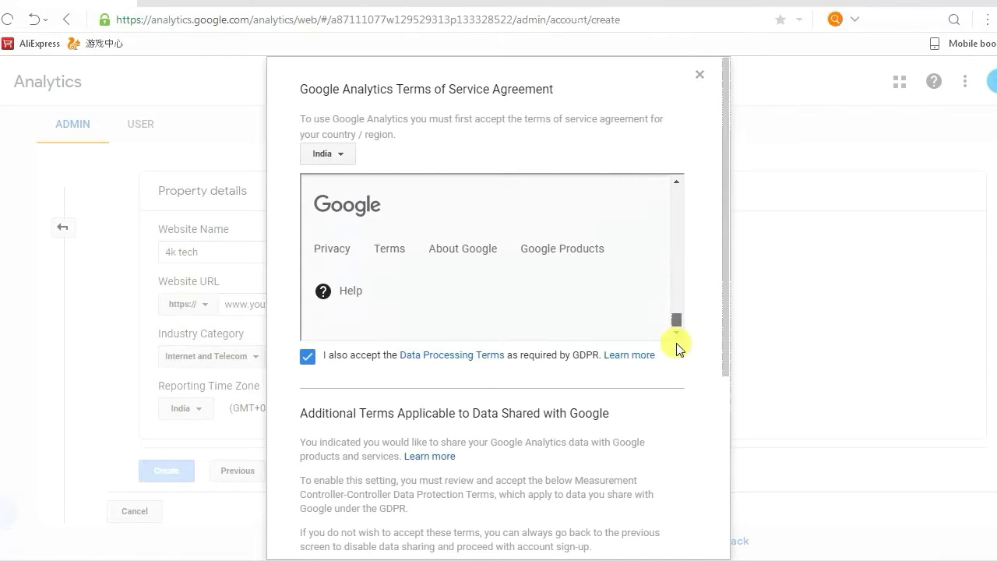
drag(724, 300, 723, 532)
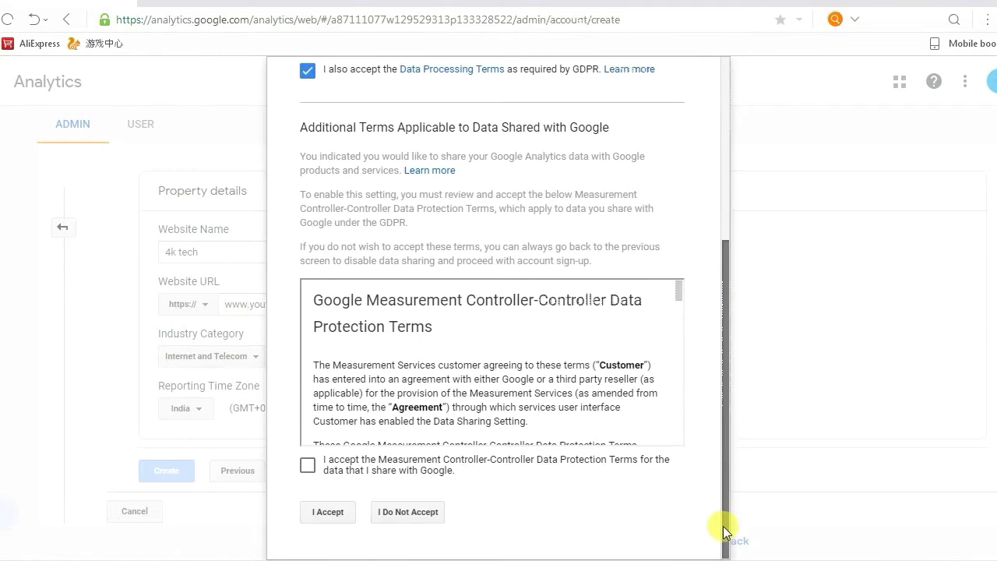
click(309, 467)
click(327, 512)
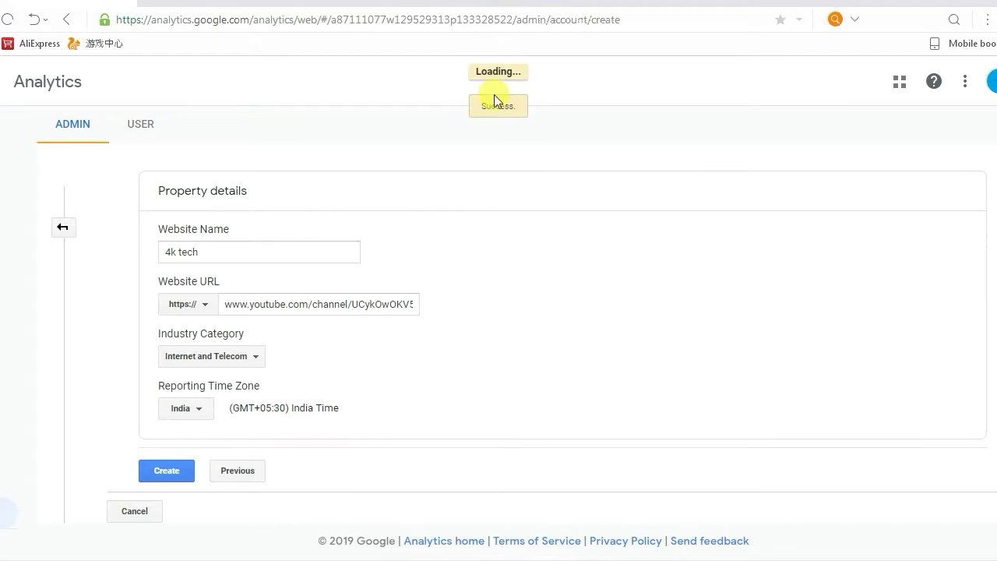
click(163, 471)
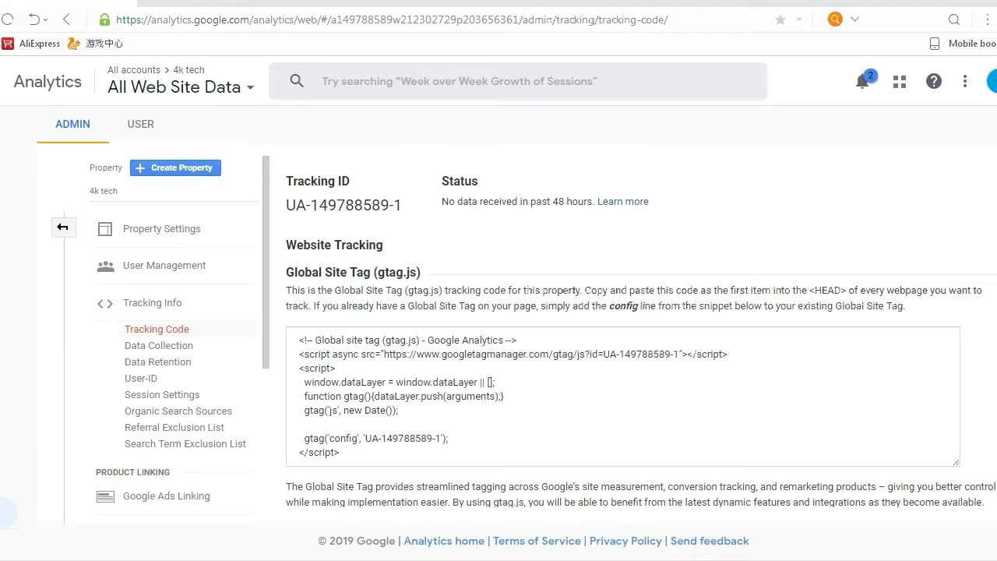
Copy the new property's tracking ID from its tracking code page
scroll(995, 249, down, 4)
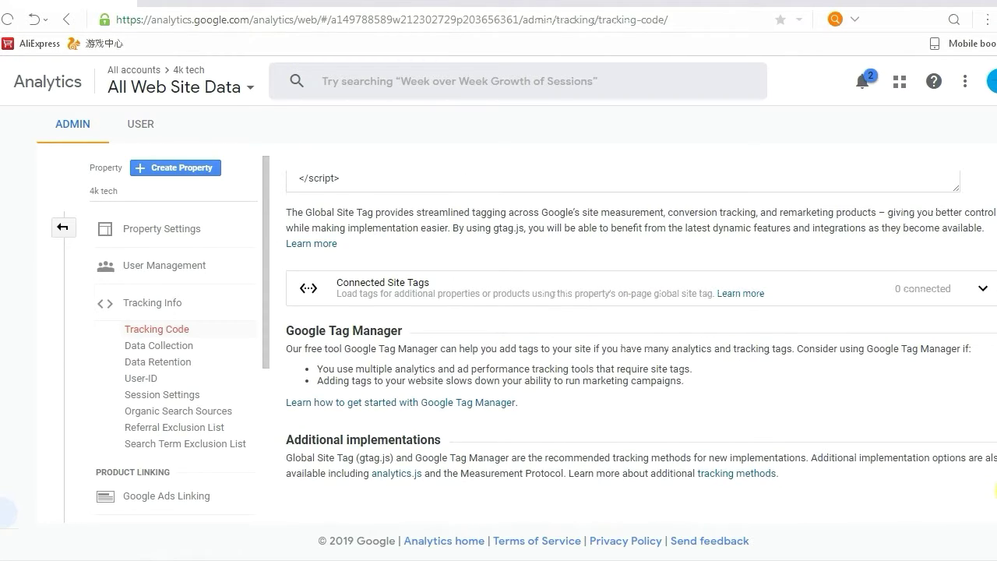
scroll(995, 489, up, 4)
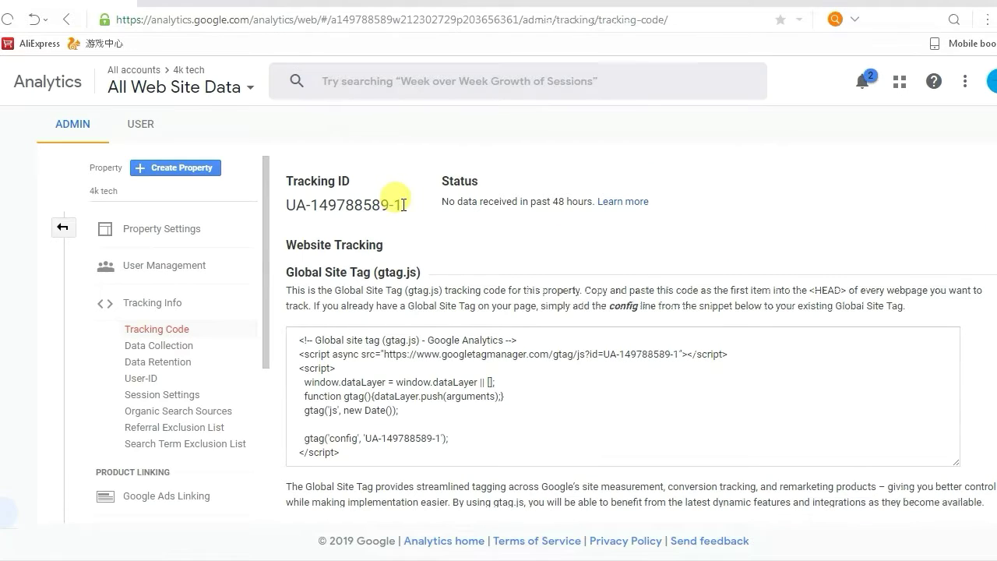
drag(404, 205, 288, 206)
key(ctrl+c)
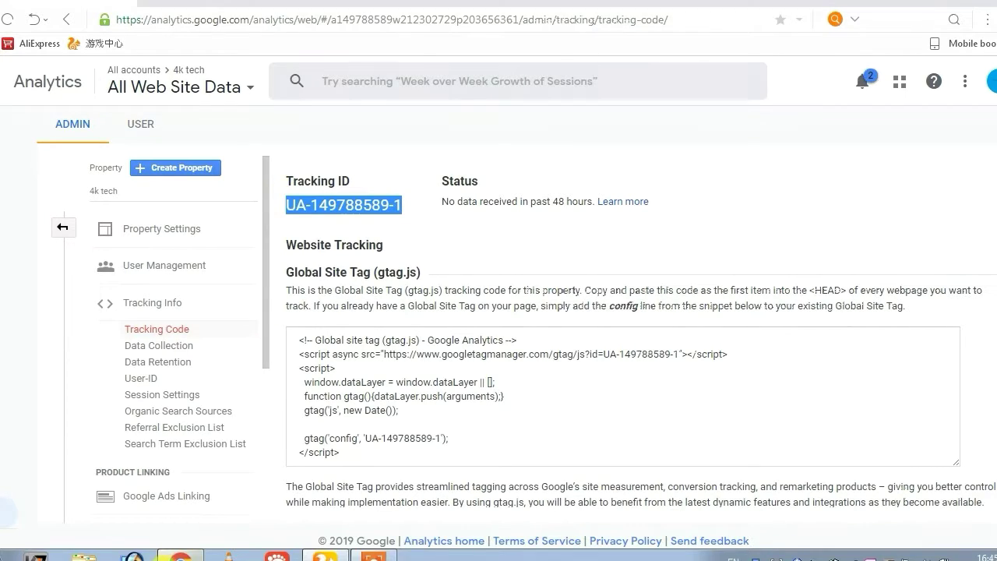
Switch to YouTube's advanced settings, paste the copied ID as the Google Analytics property tracking ID and save the change
click(179, 556)
click(263, 2)
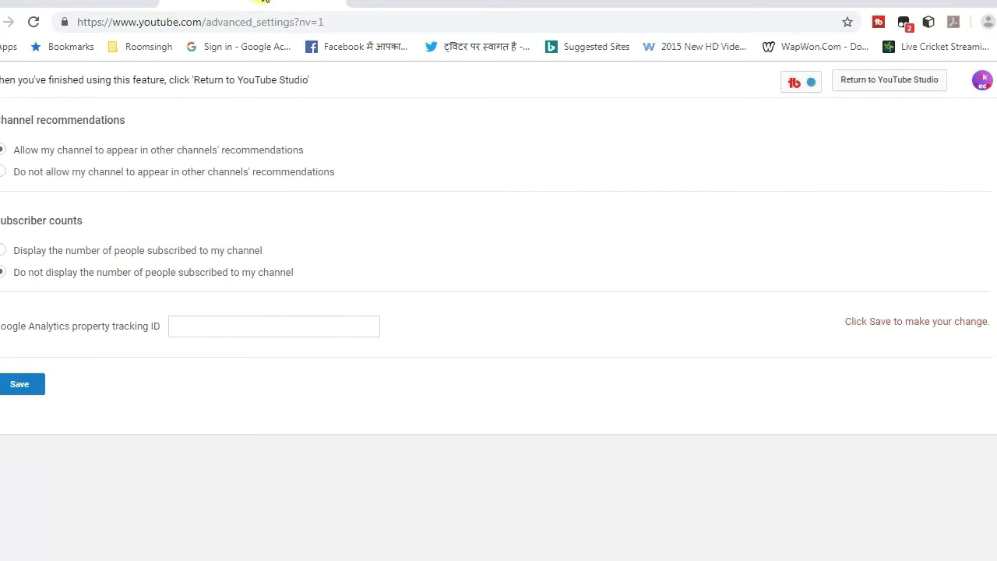
click(218, 327)
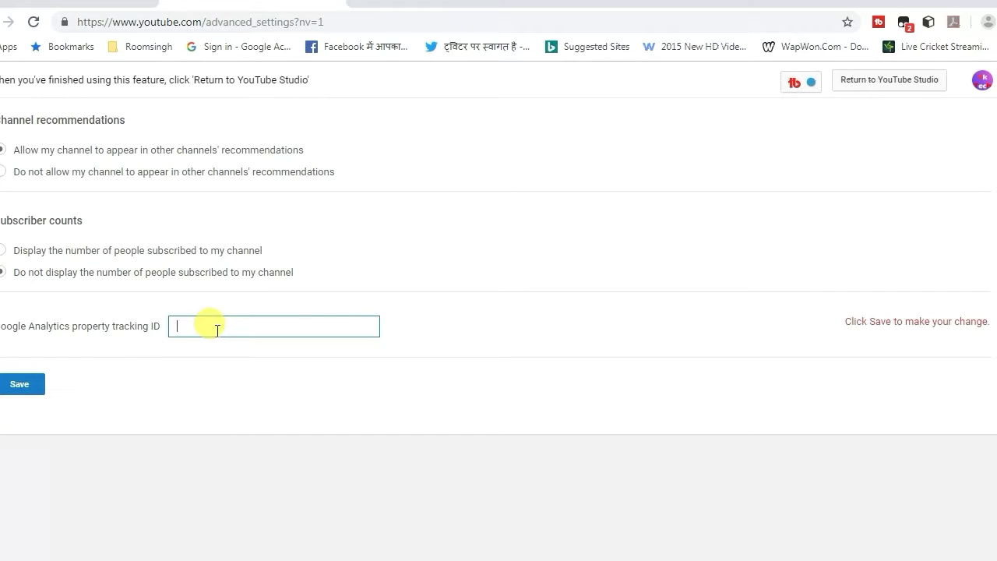
key(ctrl+v)
click(18, 387)
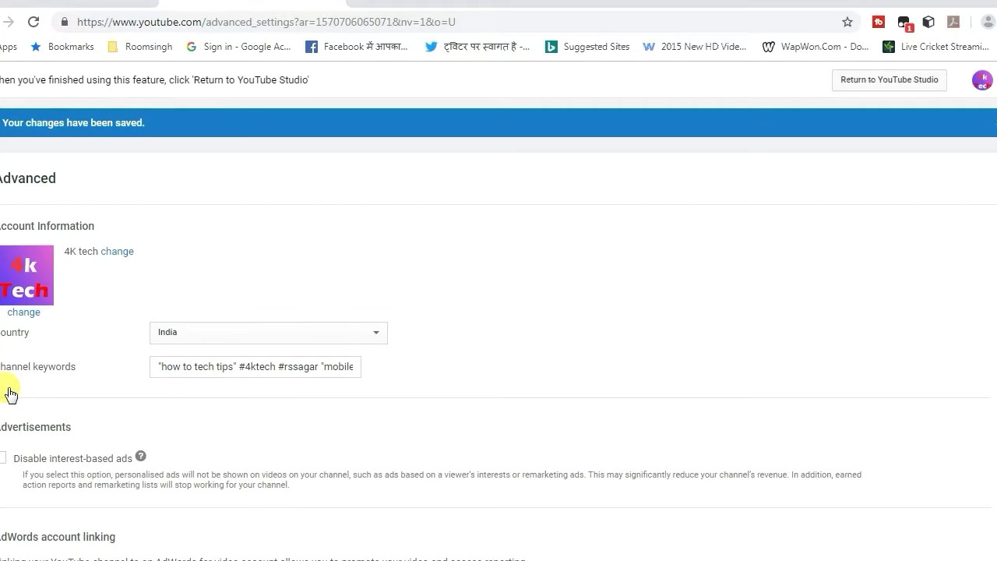
drag(151, 122, 221, 150)
click(220, 158)
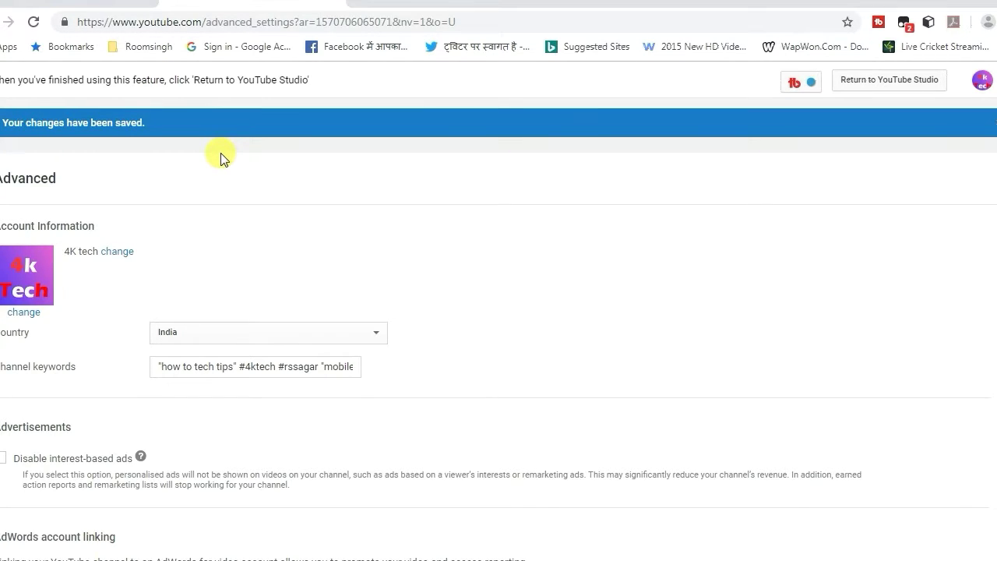
Return to Analytics, activate Google signals for all properties from the 4k tech property's Data Collection settings, and save the settings
mouse_move(206, 557)
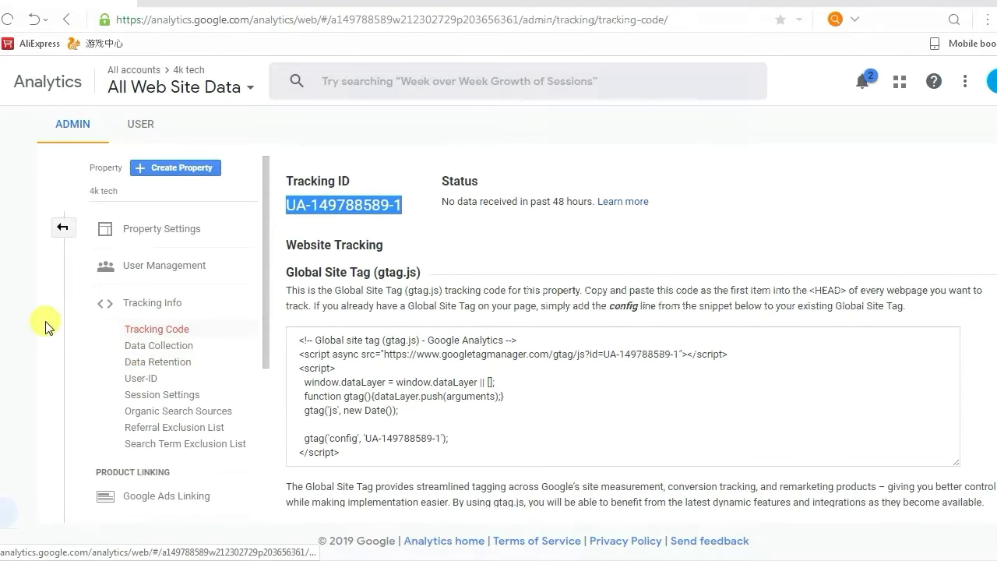
click(155, 349)
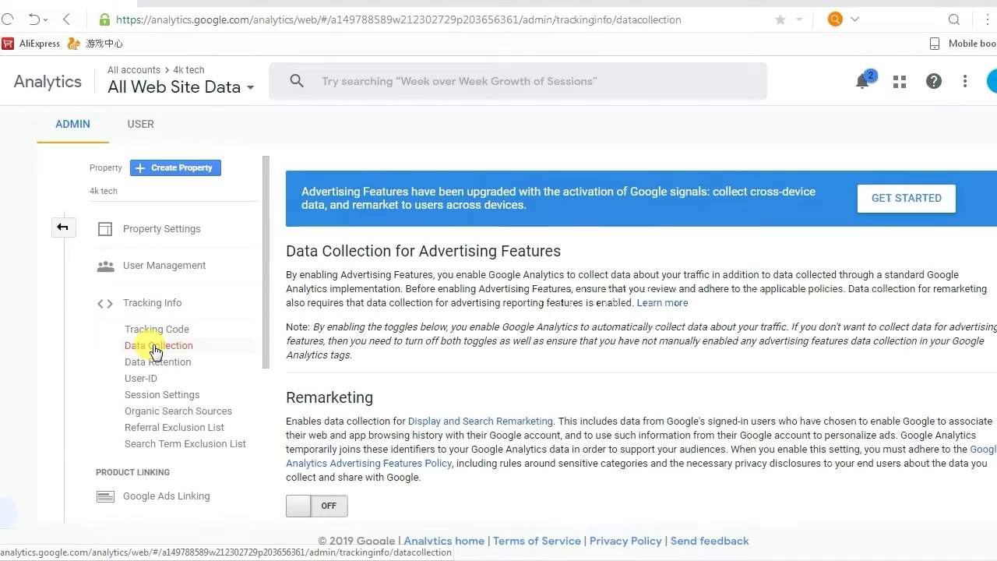
click(904, 201)
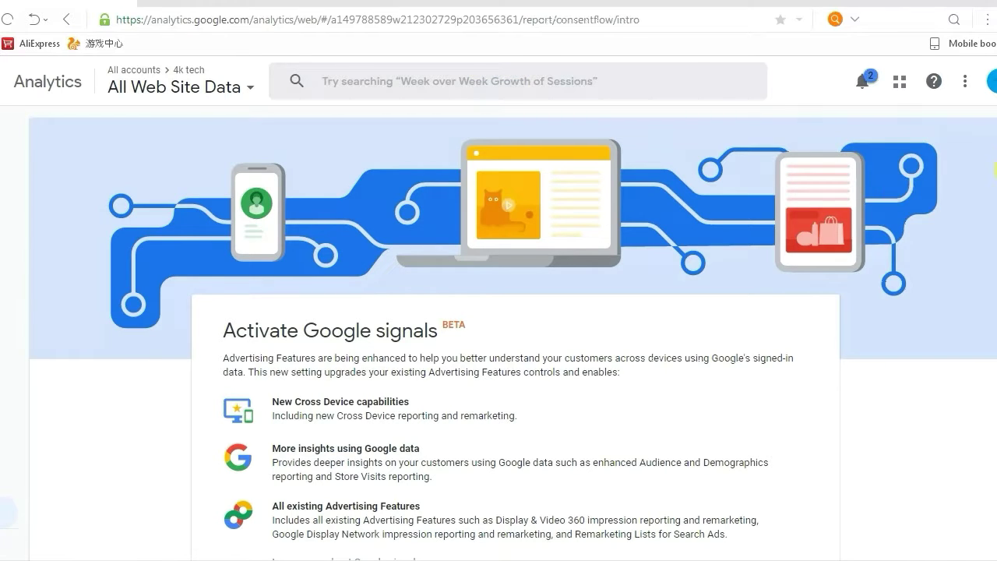
scroll(512, 312, down, 4)
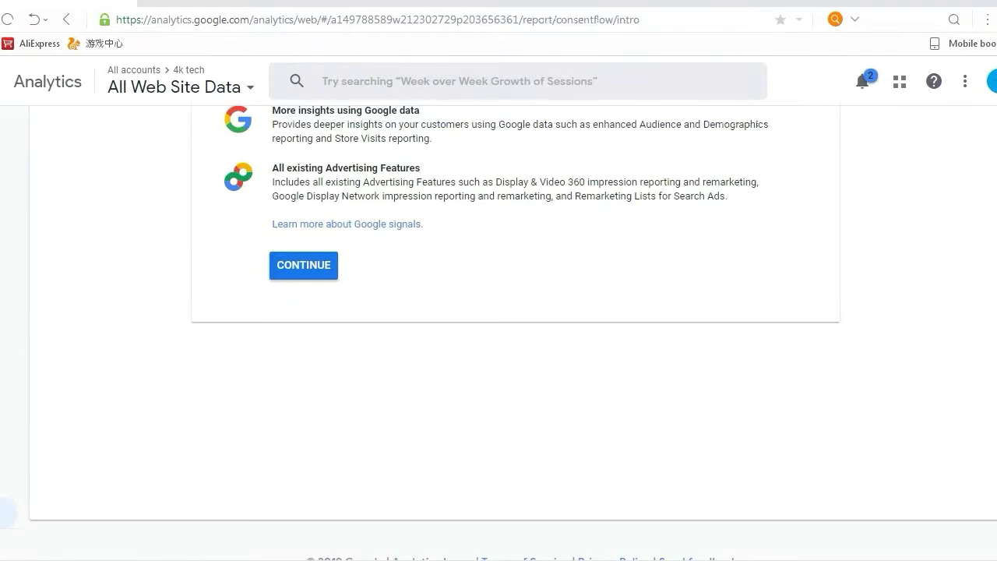
click(302, 247)
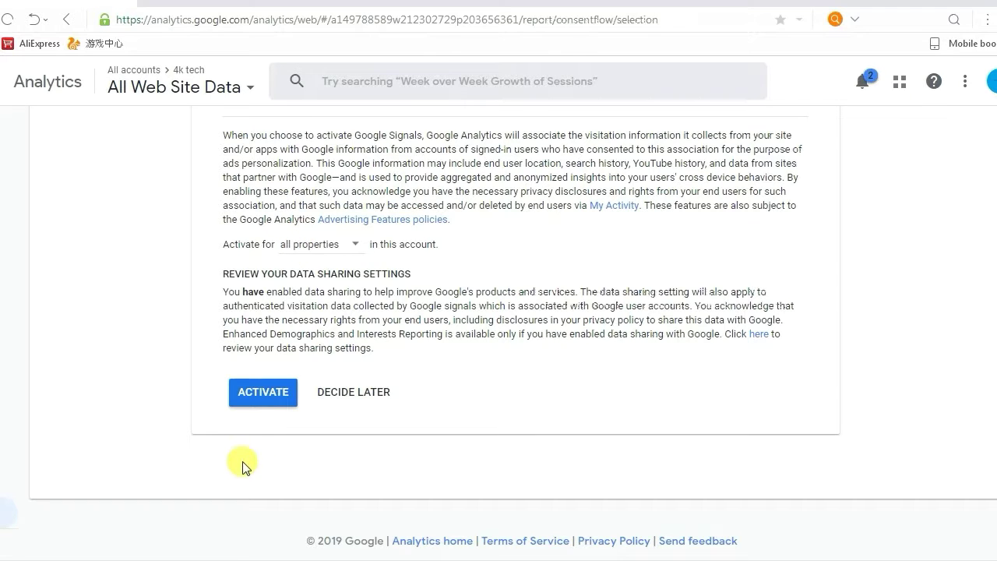
click(265, 395)
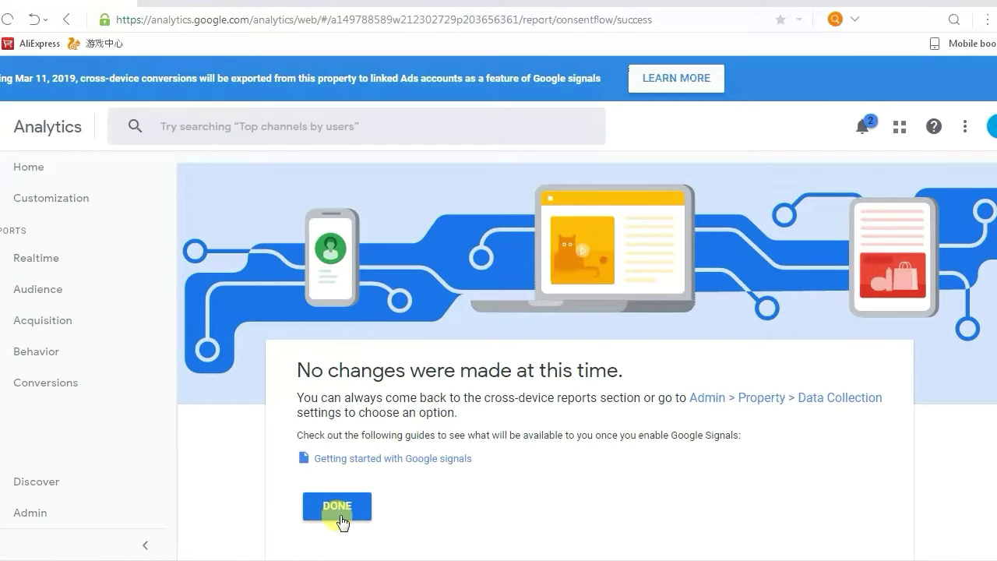
click(340, 510)
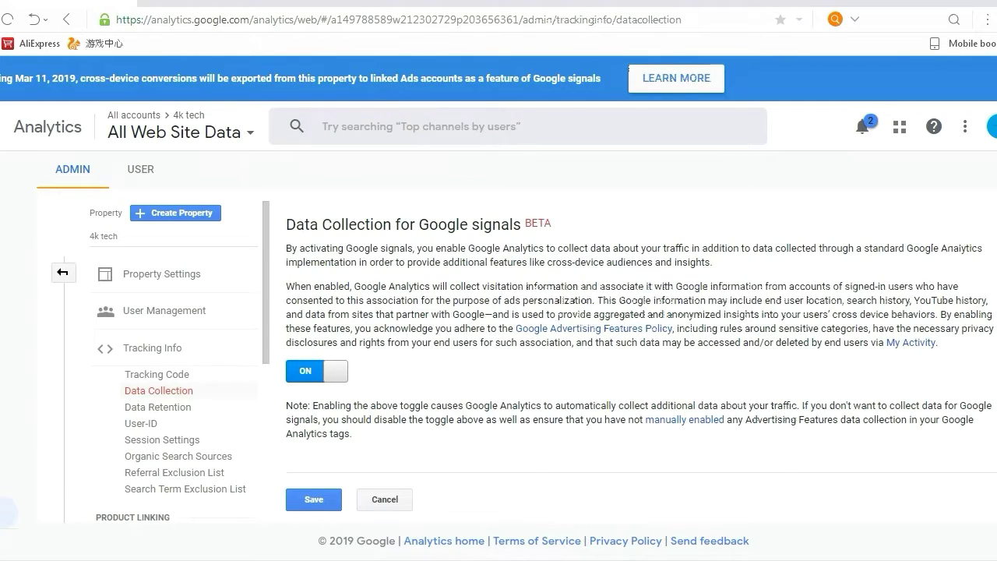
click(305, 503)
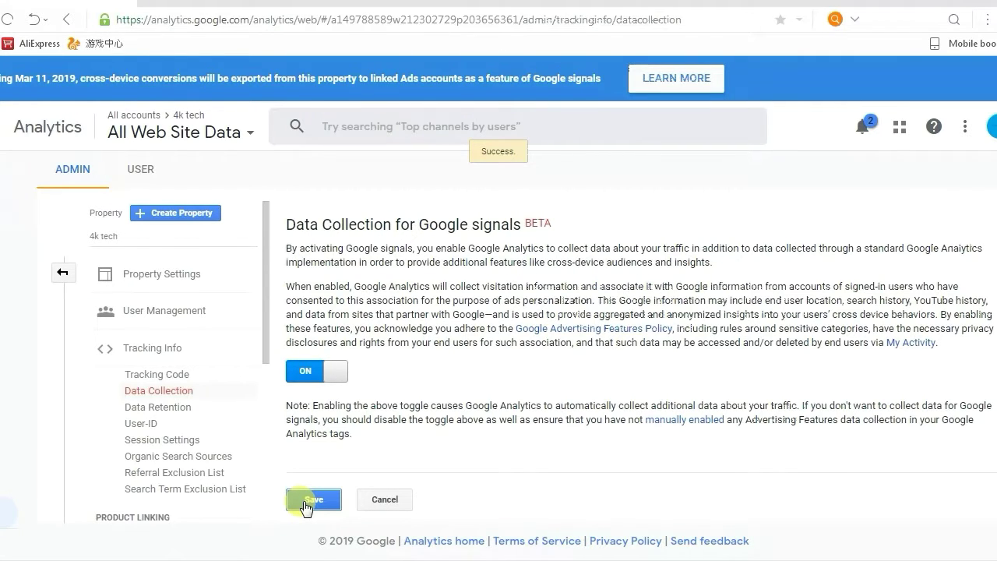
click(312, 499)
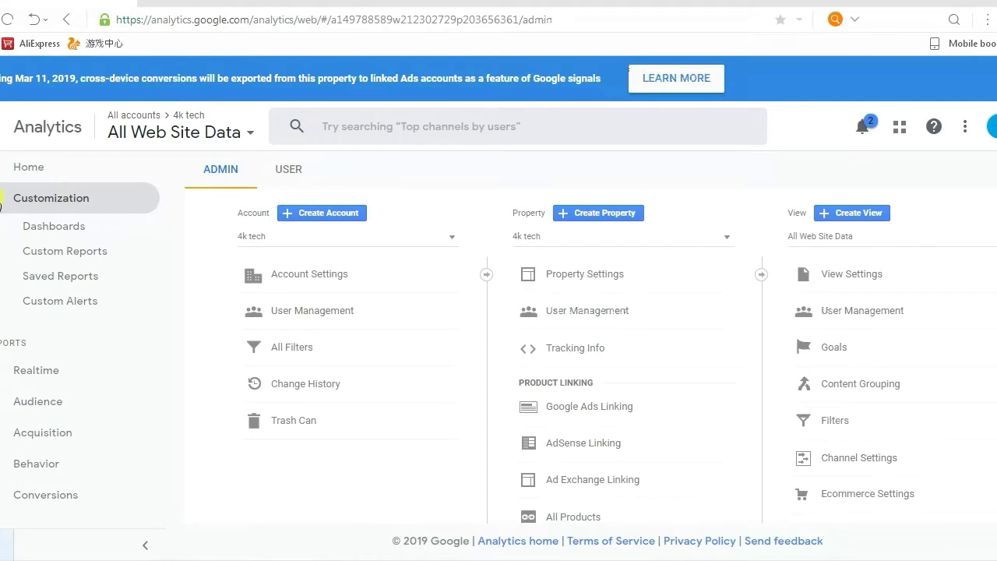
click(991, 126)
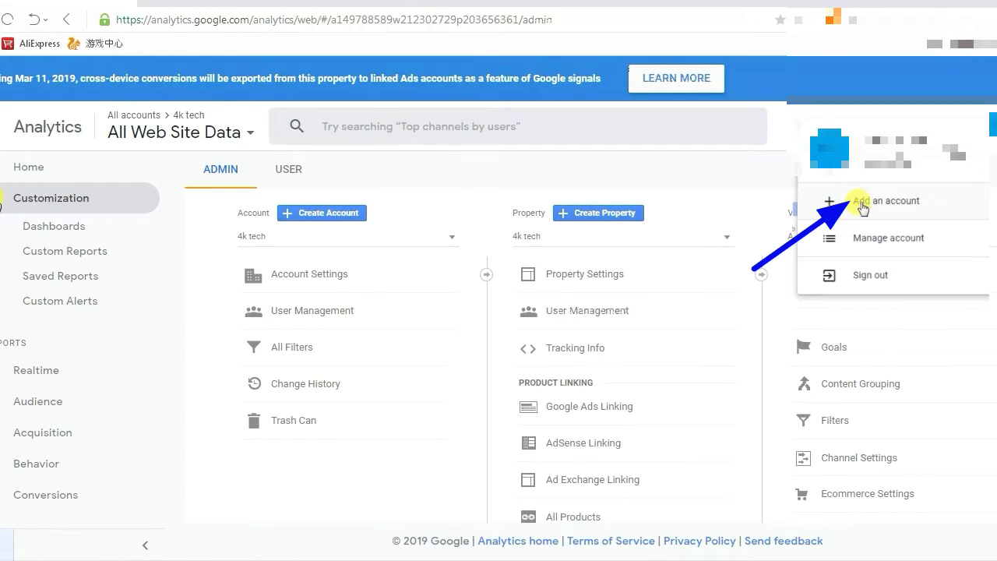
Create a dashboard from the Starter Dashboard template, keeping the name "Untitled Dashboard"
click(53, 227)
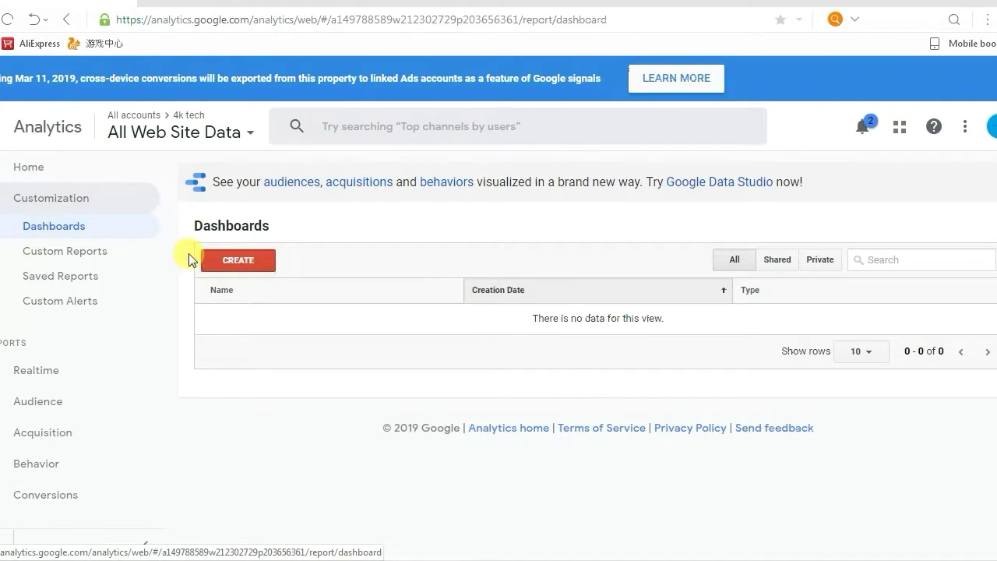
click(238, 265)
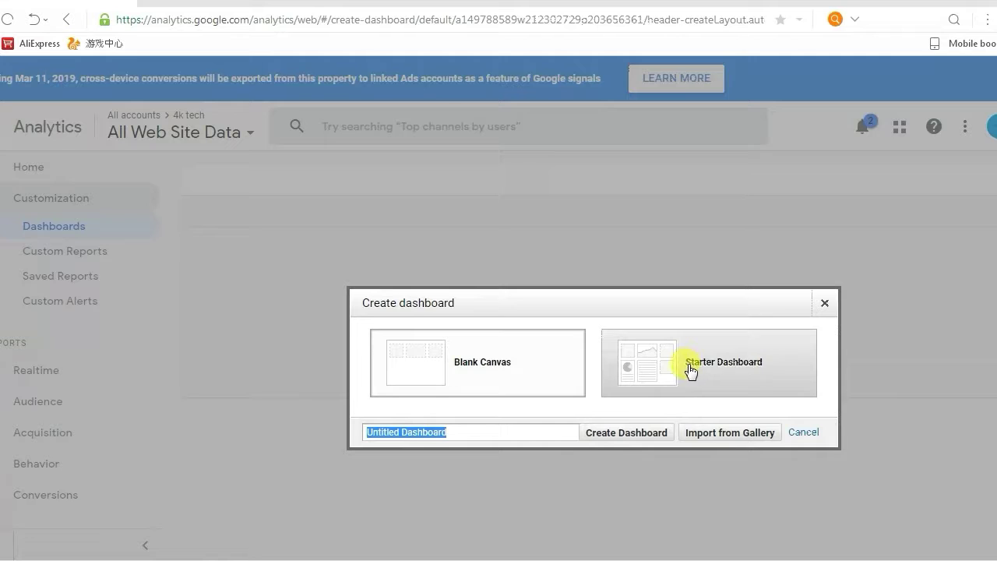
click(689, 371)
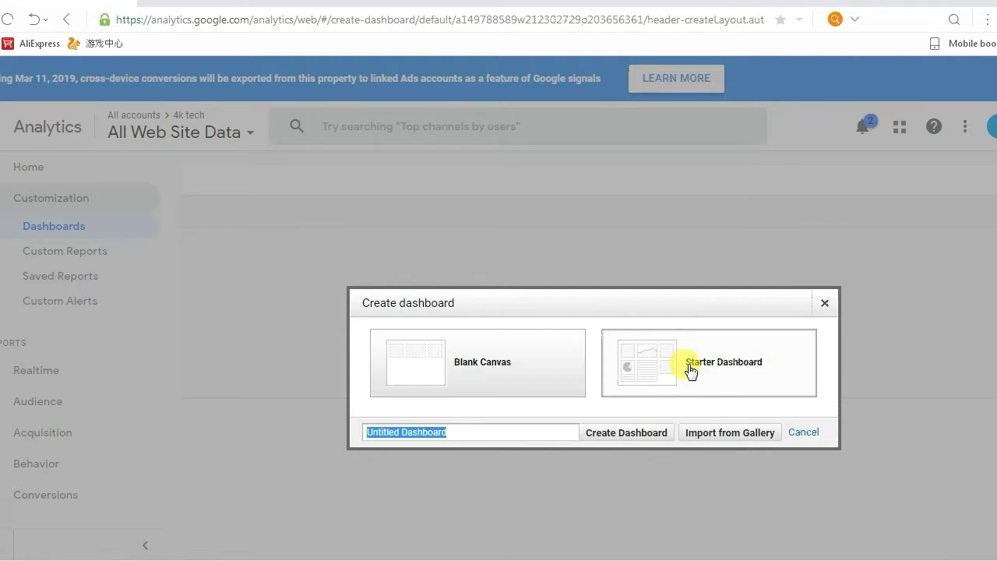
click(613, 439)
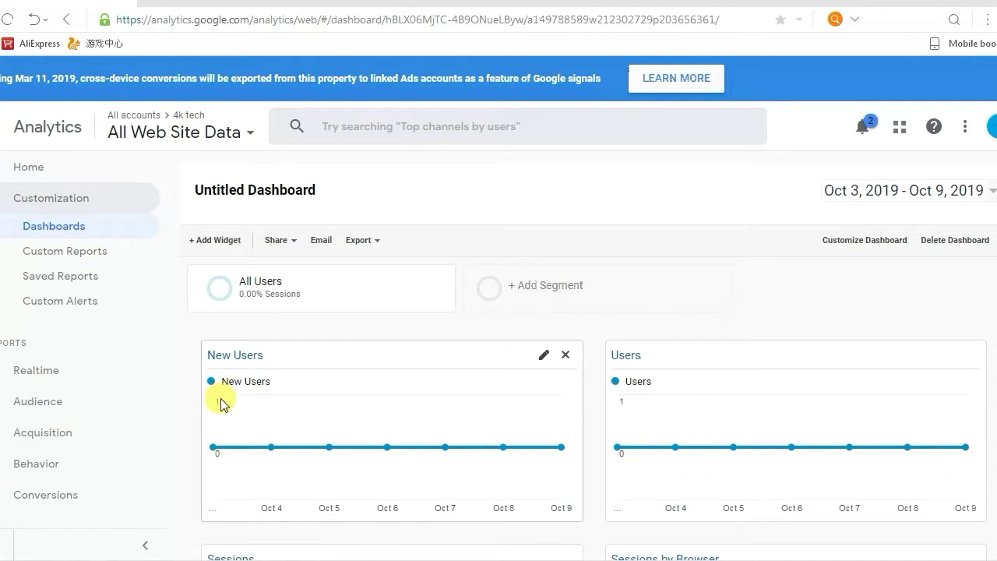
drag(207, 404, 217, 404)
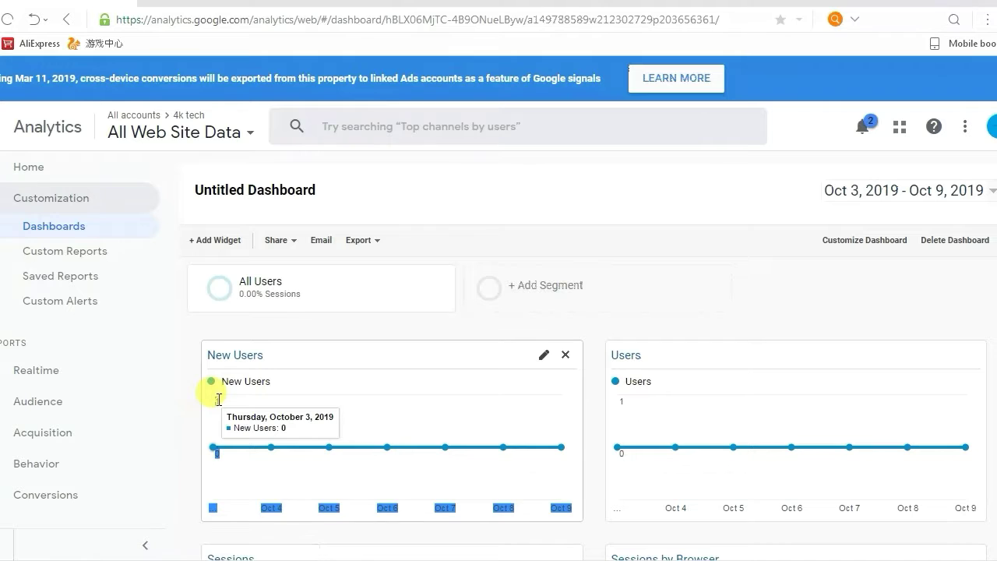
click(220, 401)
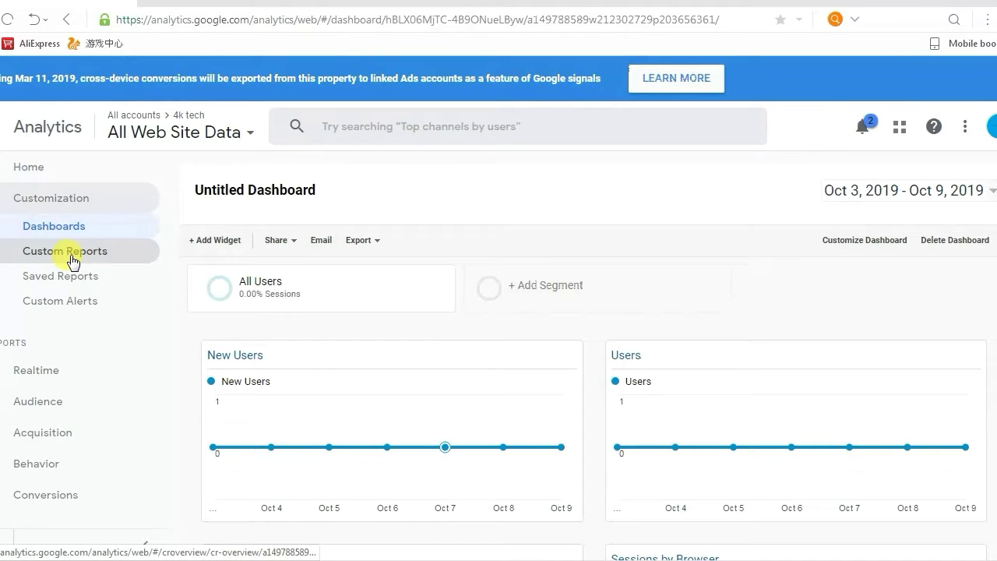
Open the Realtime Overview report, page through its Analytics Education tips to "Debug your implementation" and close the education panel
click(24, 380)
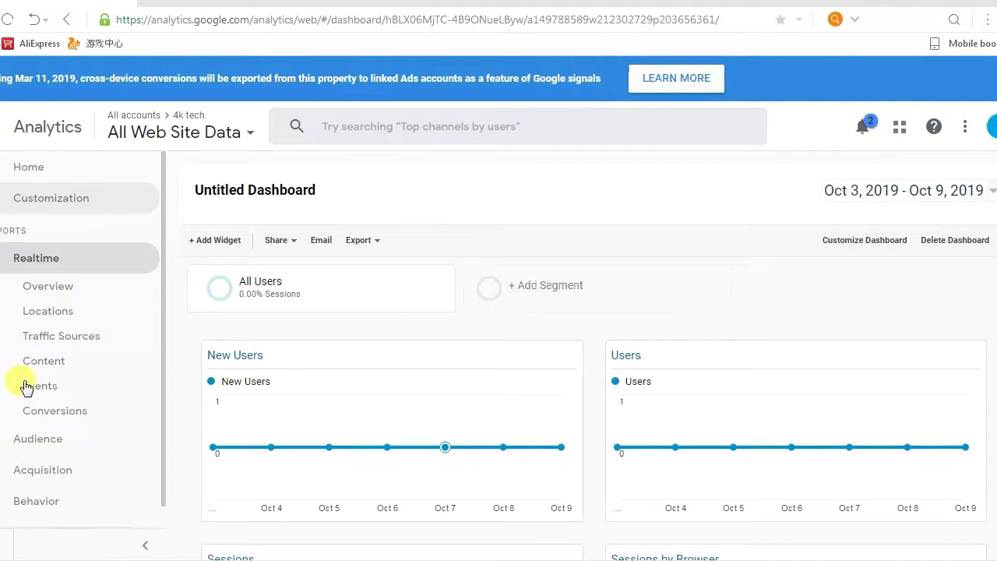
click(65, 289)
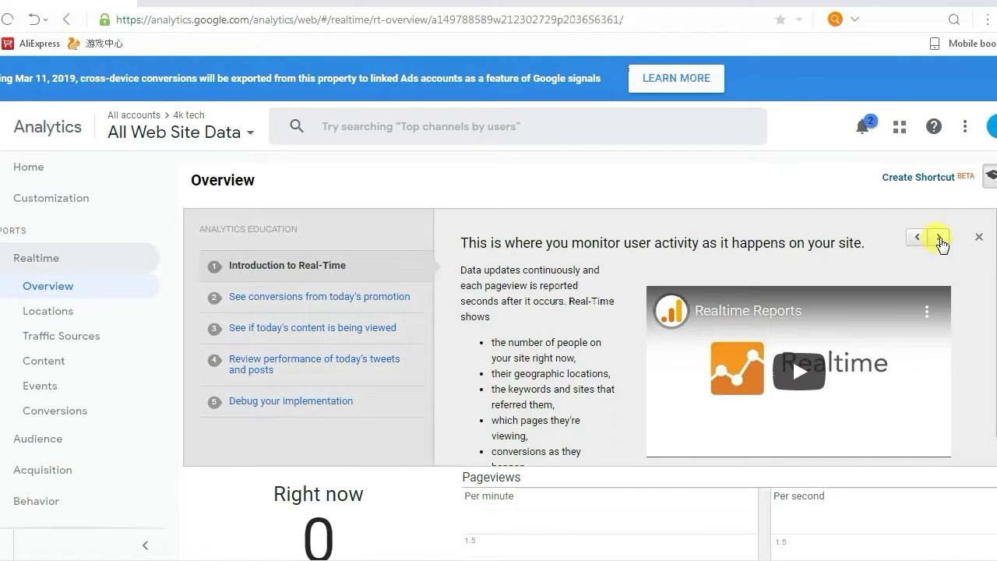
click(940, 239)
triple_click(943, 238)
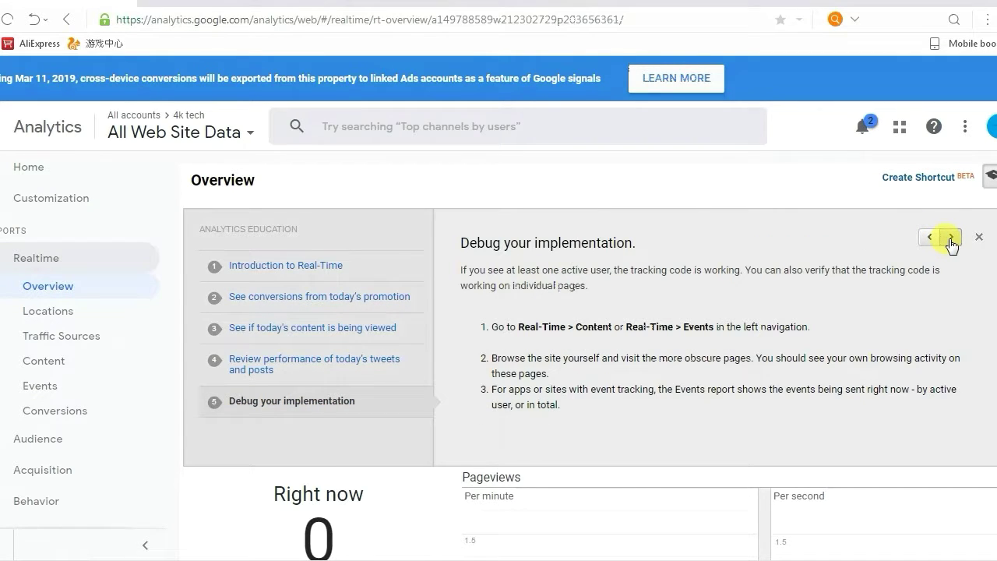
click(951, 238)
click(979, 237)
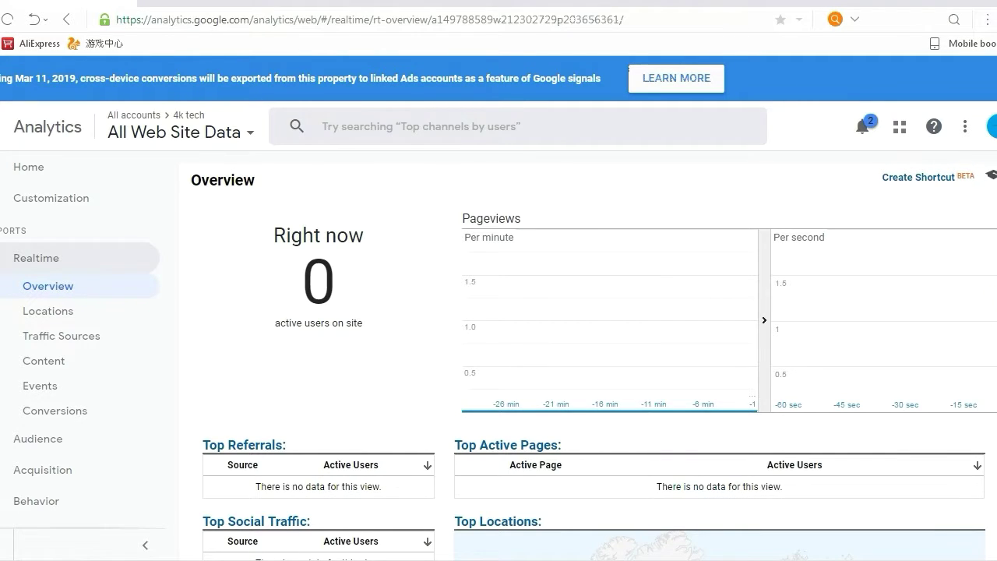
Look over the Realtime Overview report's referrals, social traffic, keywords, active pages and locations map
scroll(592, 356, down, 4)
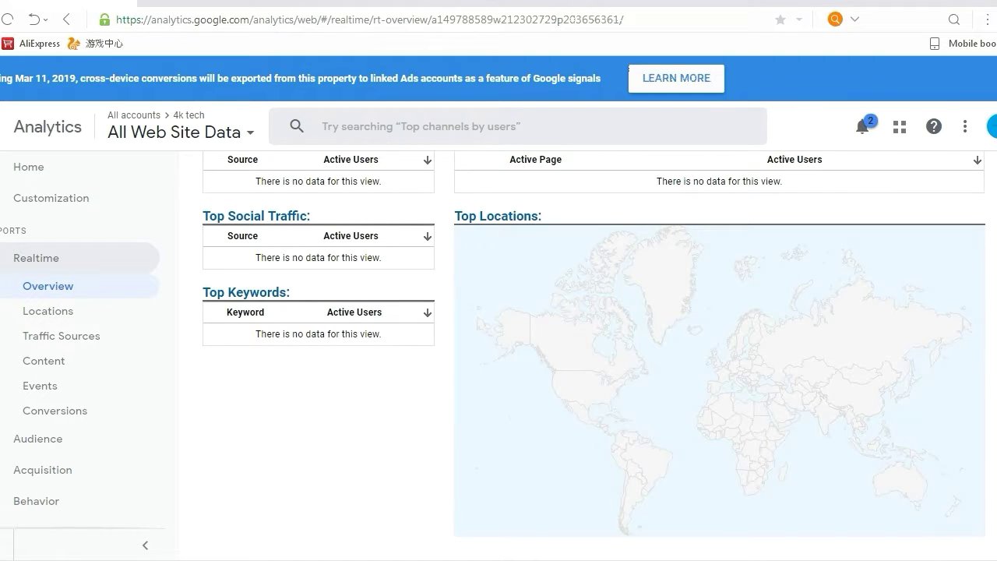
scroll(592, 356, up, 2)
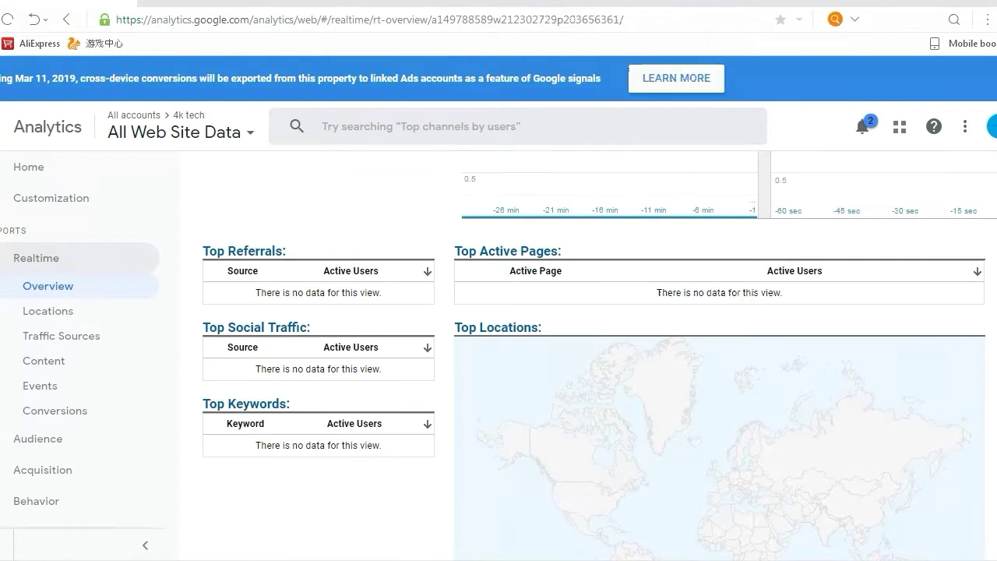
scroll(592, 356, down, 1)
scroll(592, 356, down, 2)
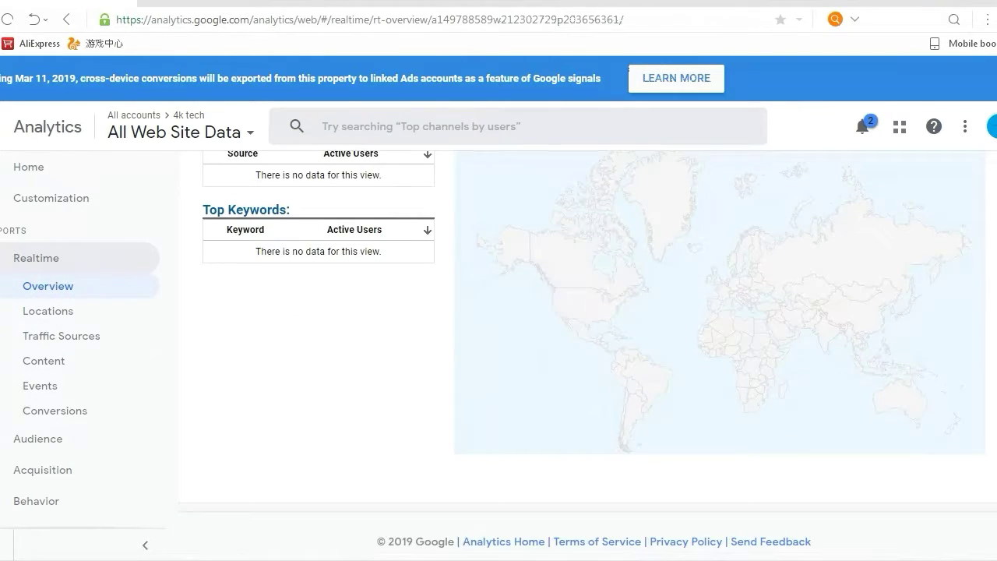
scroll(592, 356, up, 2)
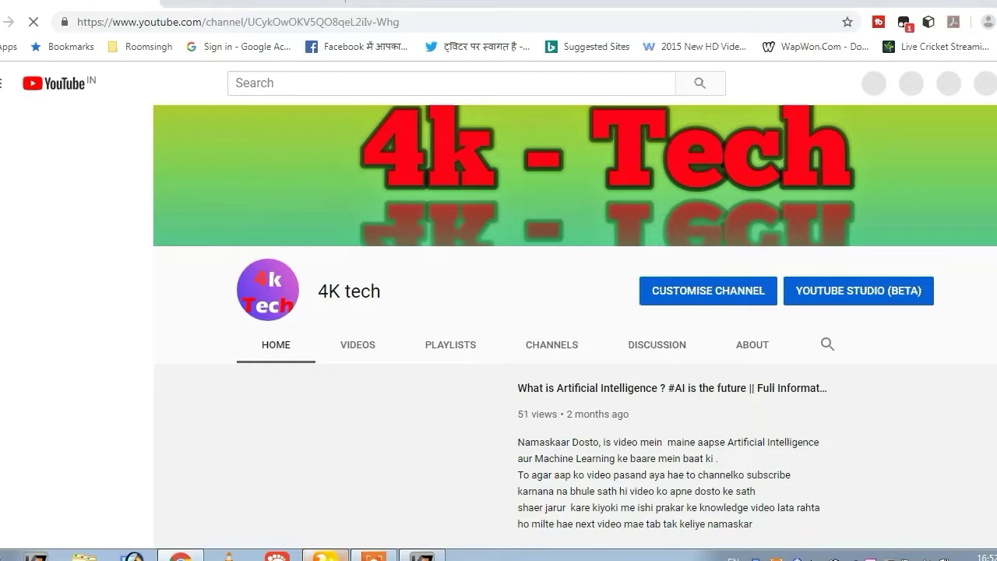
Switch from the 4K tech YouTube channel page back to Analytics, reload the Realtime Overview and check active users, active pages and top locations
click(325, 556)
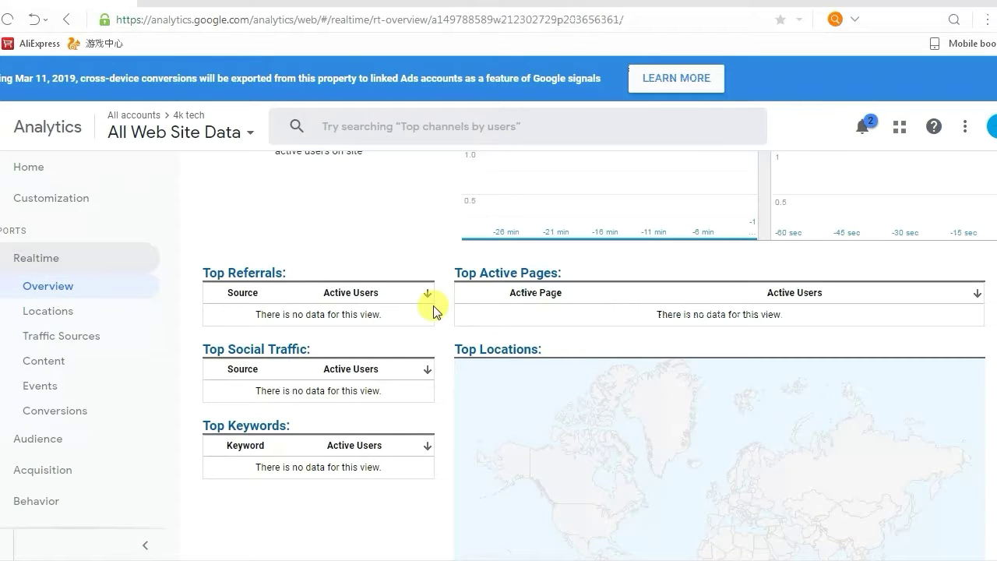
click(7, 22)
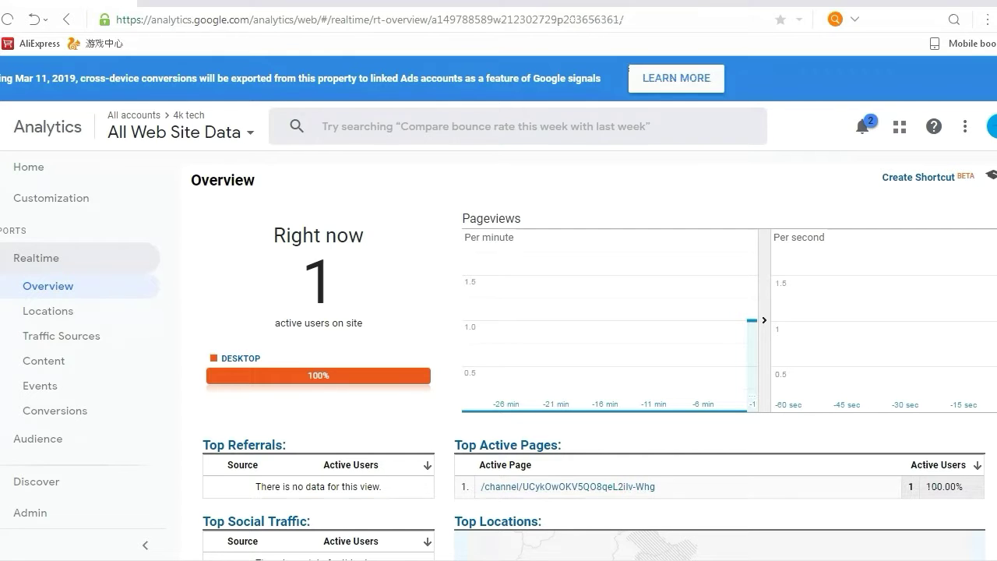
scroll(629, 504, down, 2)
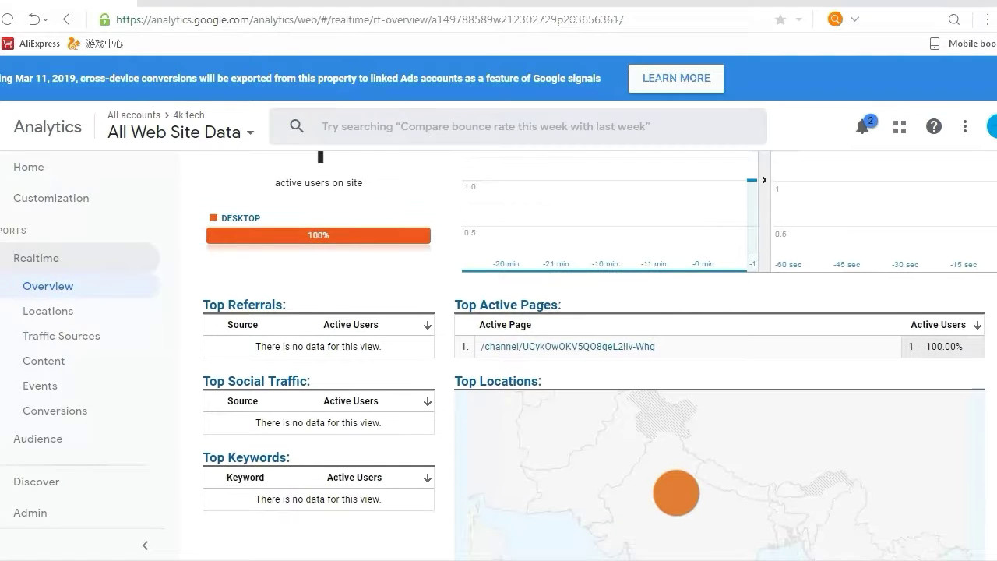
mouse_move(679, 495)
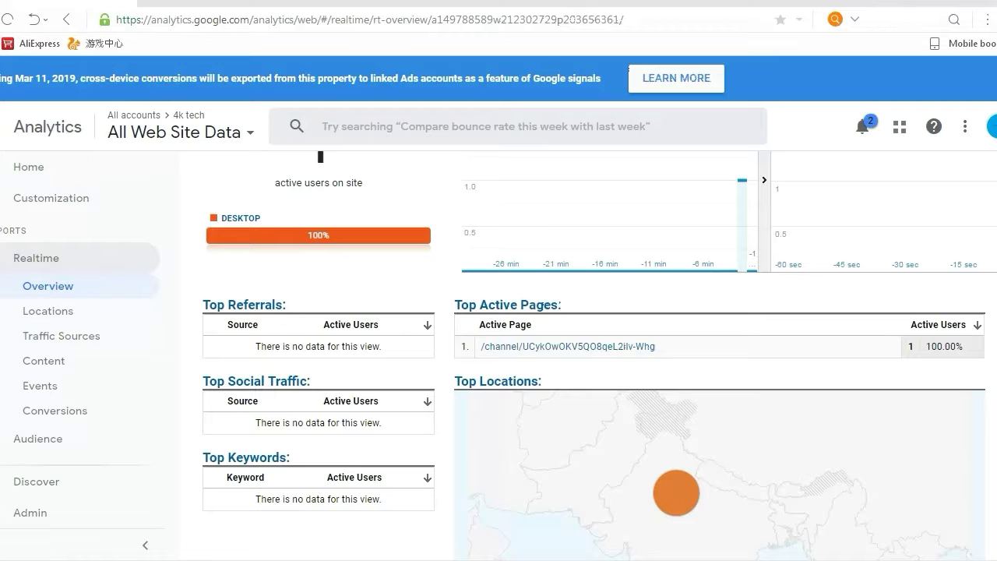
scroll(600, 350, down, 2)
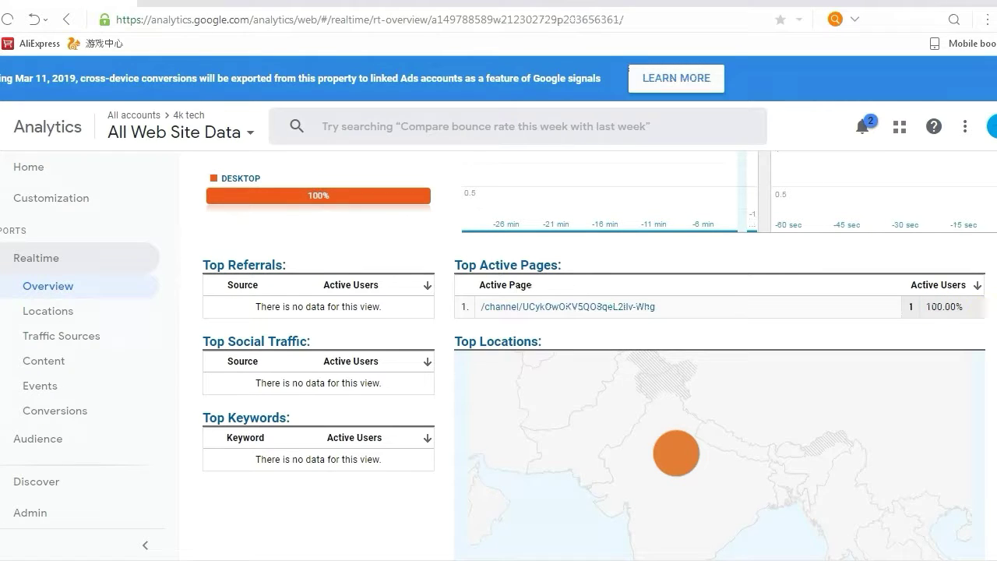
scroll(584, 351, up, 2)
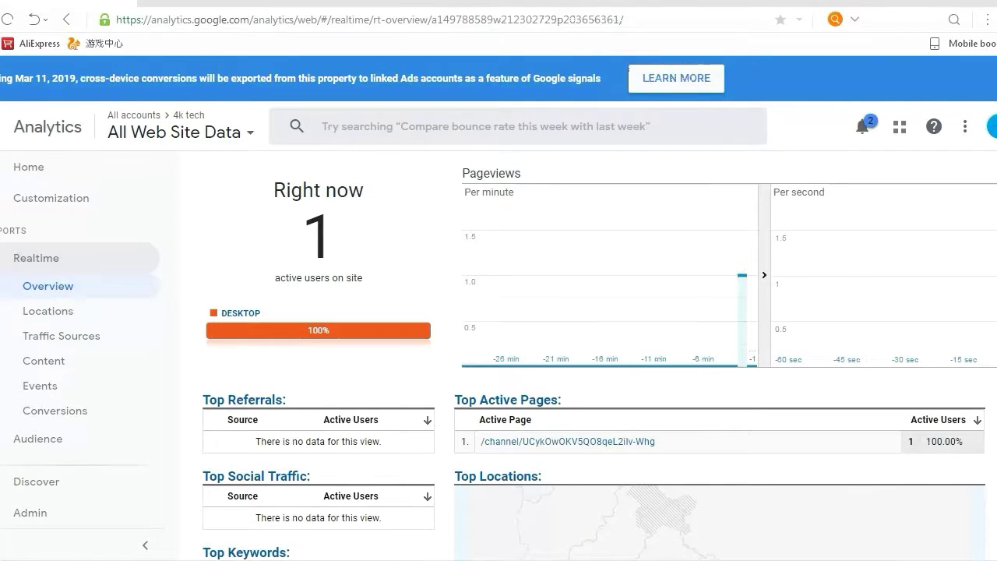